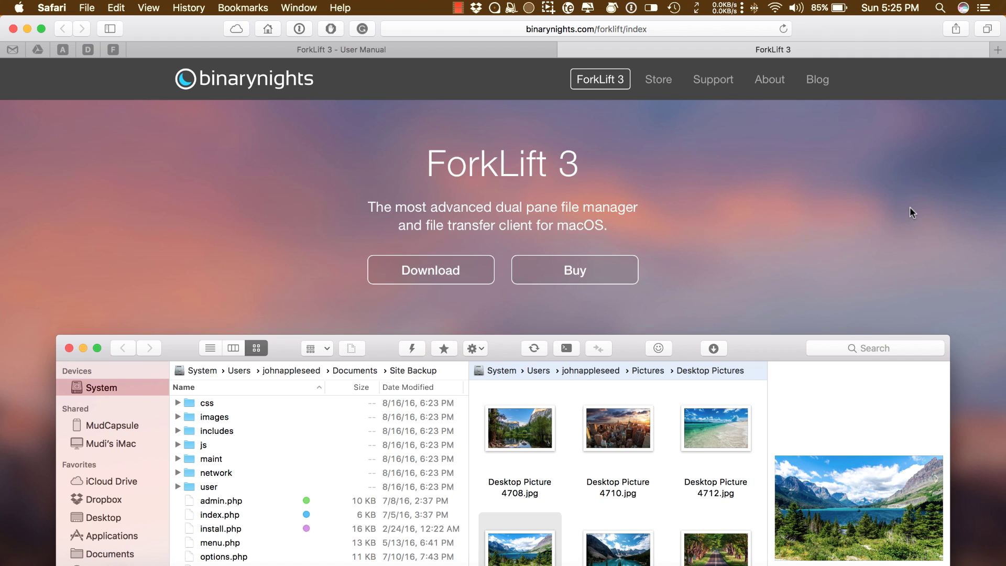
# Open the ForkLift 3 Store page and scroll to the Single-user $29.95, Family $49.95 and Small Business $99.95 licenses.
pyautogui.scroll(-1, 910, 207)
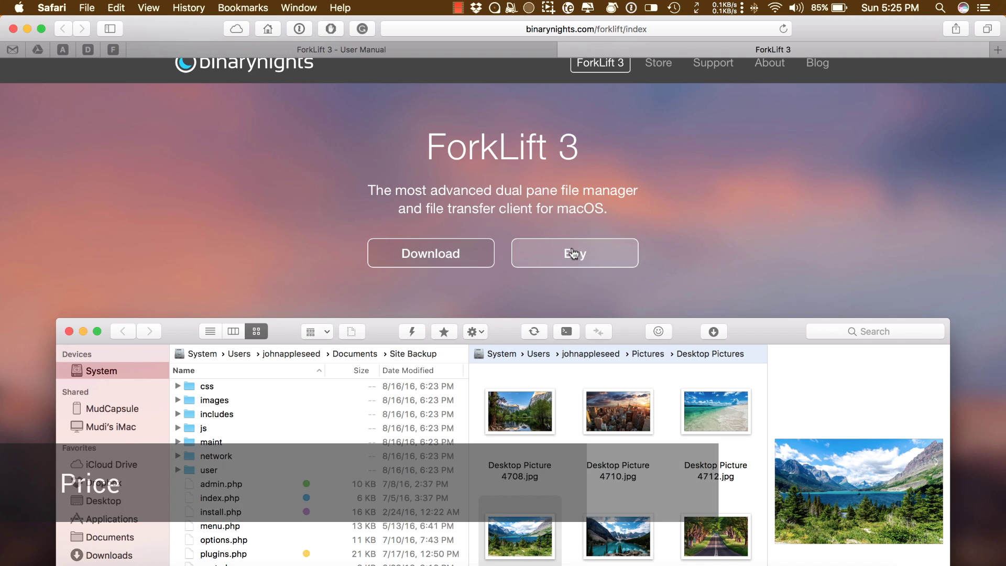
pyautogui.click(588, 255)
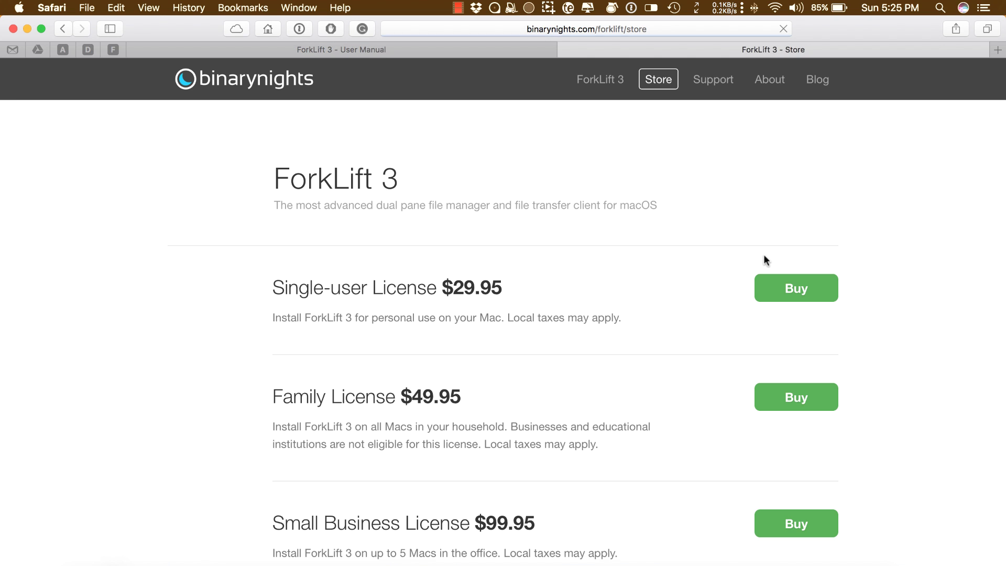
pyautogui.scroll(-3, 639, 229)
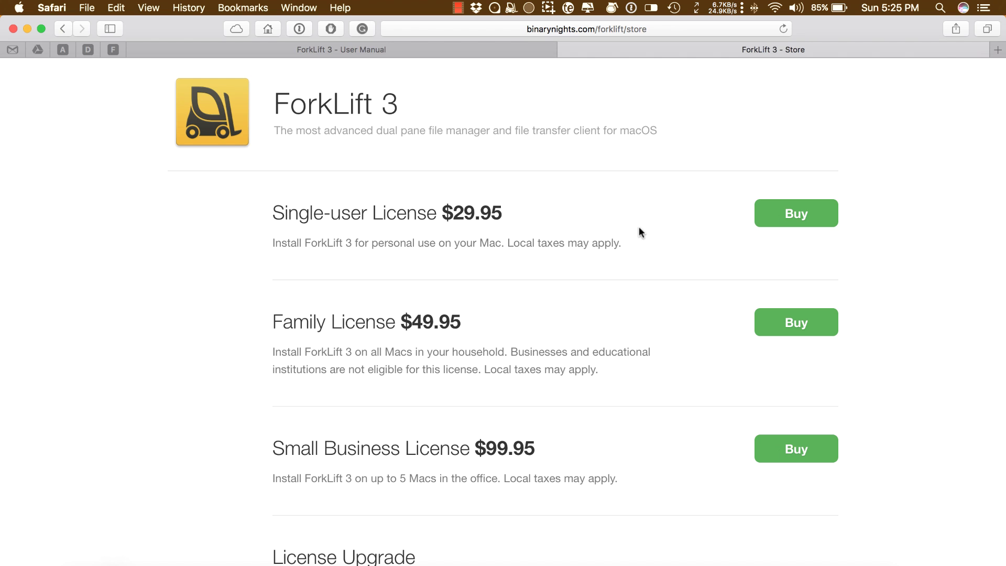
pyautogui.scroll(-1, 639, 228)
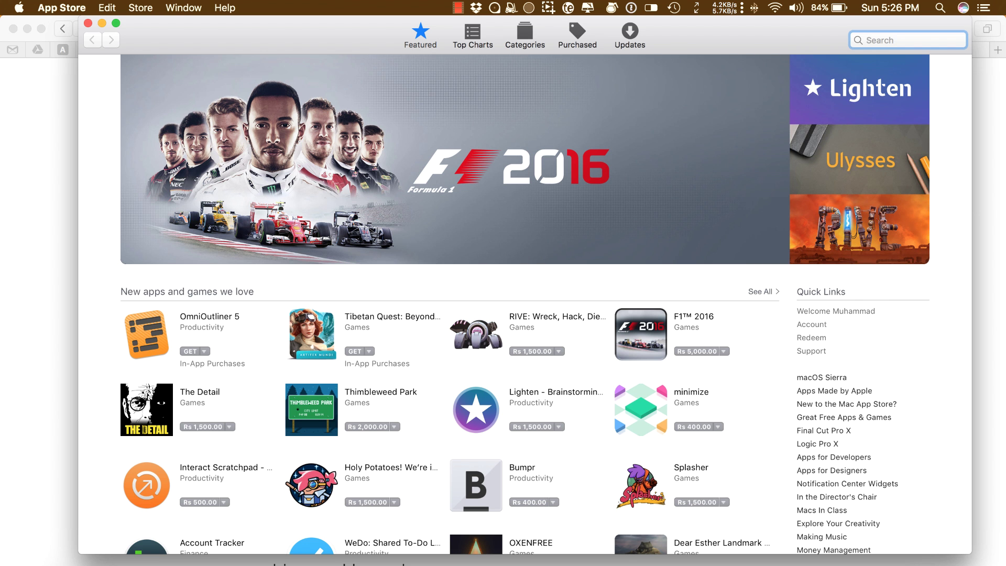
# Search the App Store for 'forklift', then open and browse the ForkLift – File Manager detail page.
pyautogui.write('forklift')
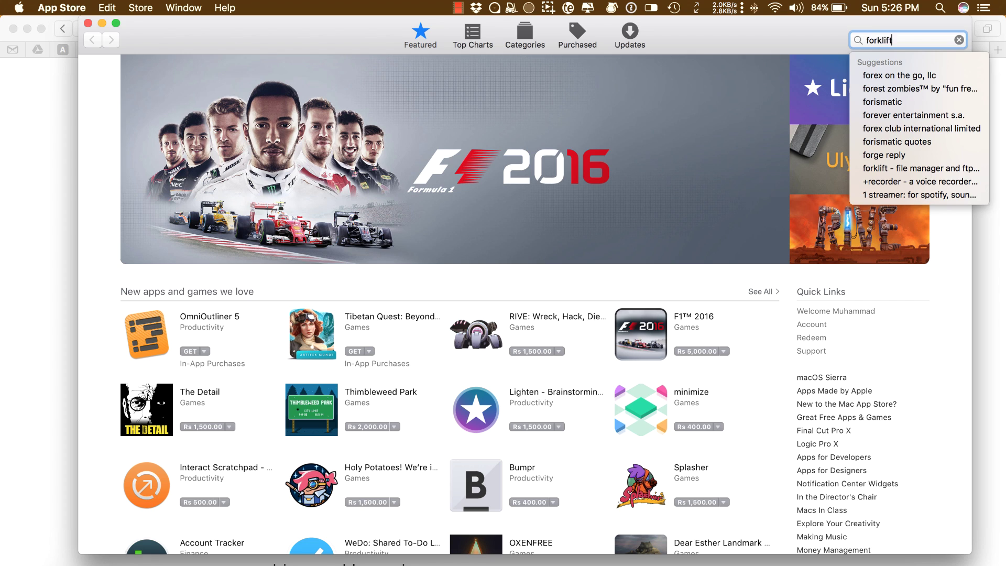
pyautogui.press('Return')
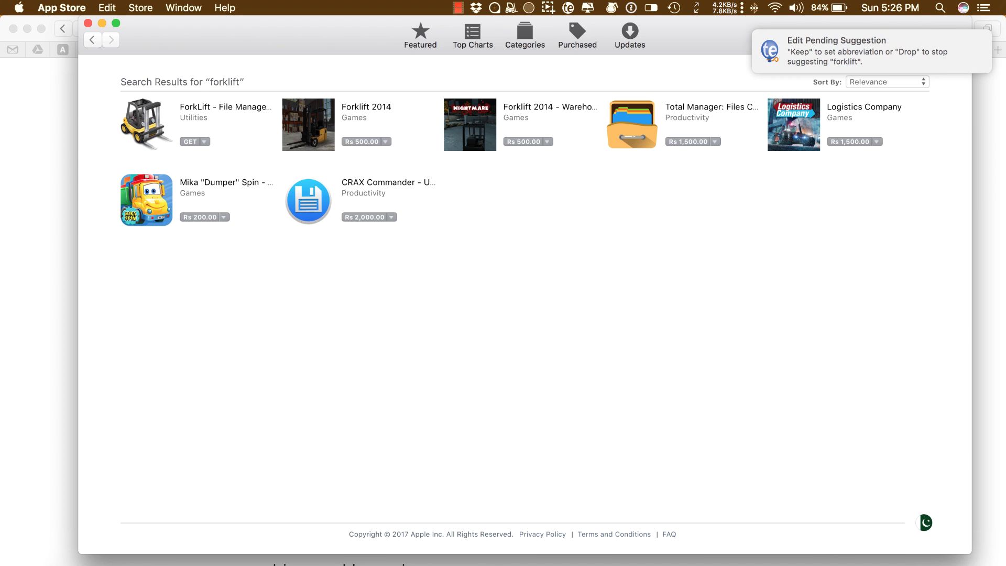
pyautogui.click(241, 108)
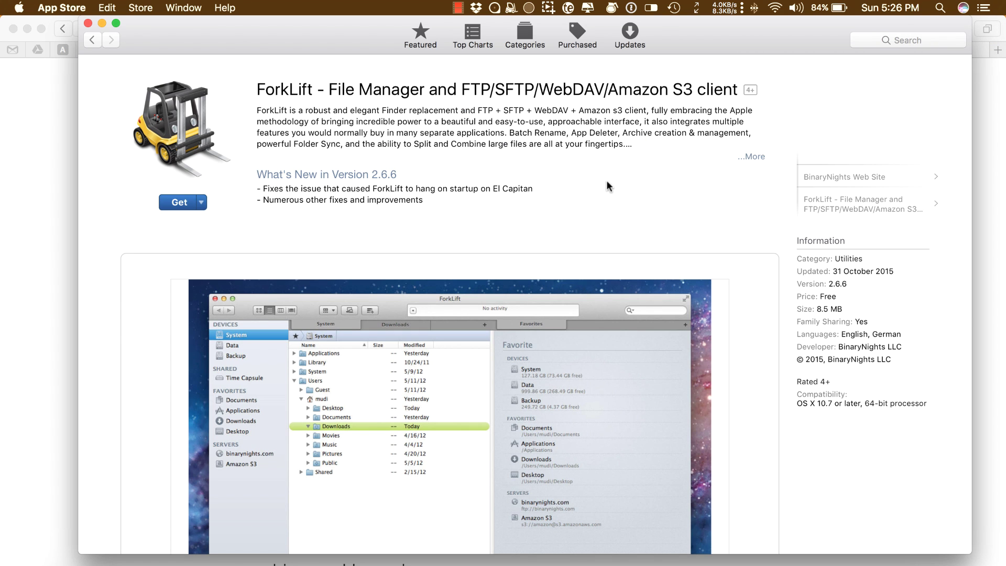
pyautogui.scroll(-2, 607, 181)
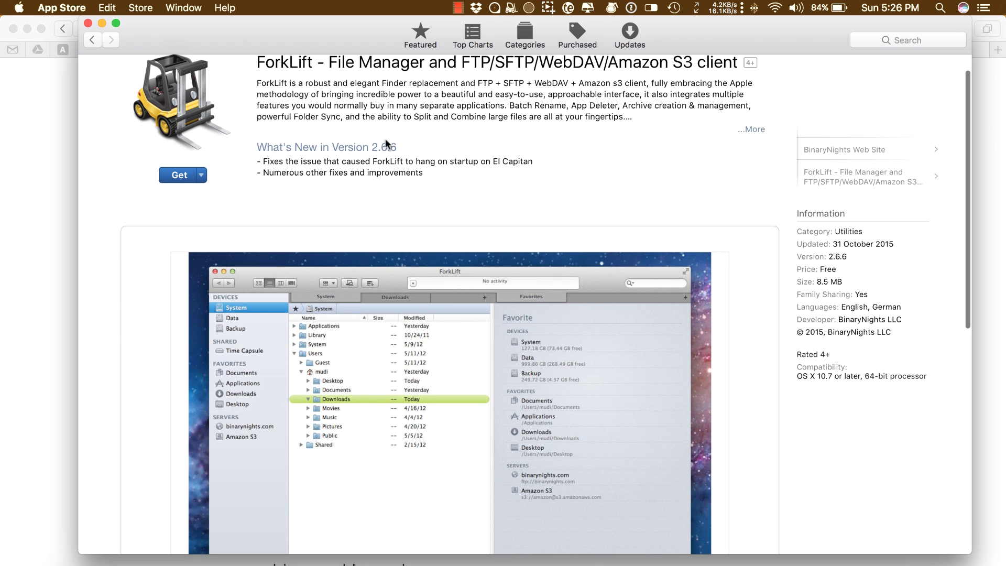
pyautogui.scroll(-10, 568, 186)
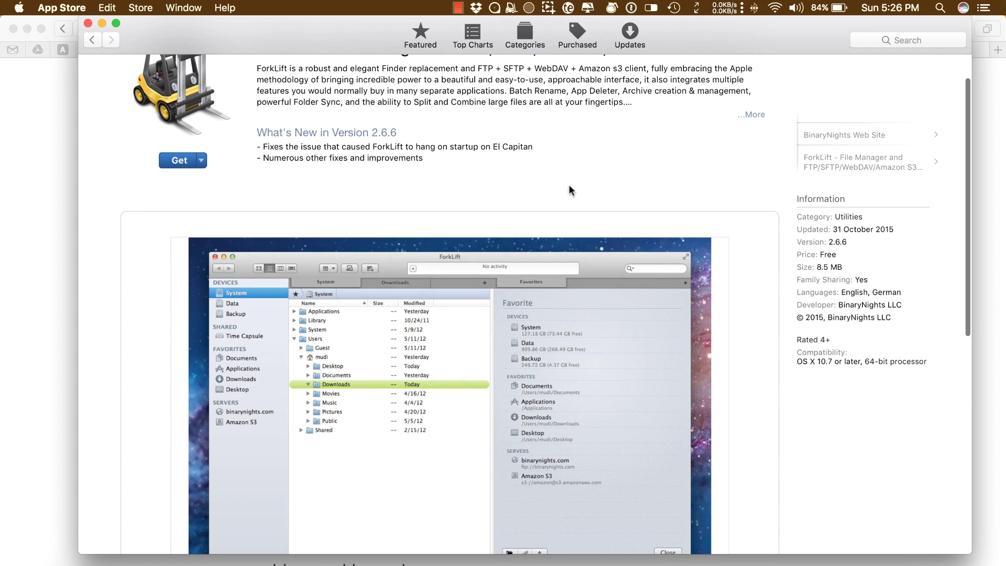
pyautogui.scroll(10, 683, 178)
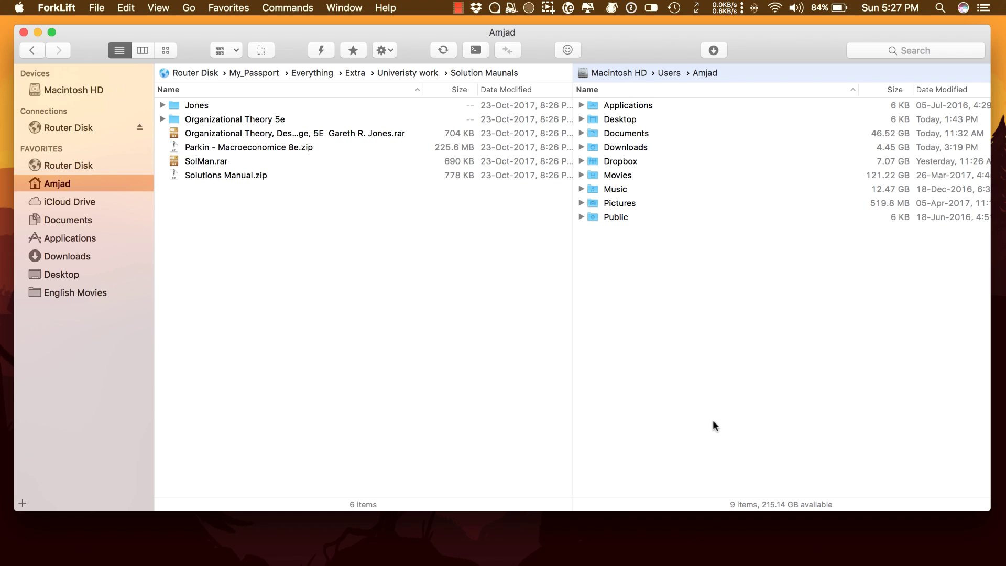
# Turn on dark mode in ForkLift's Preferences and close the window.
pyautogui.press('super+comma')
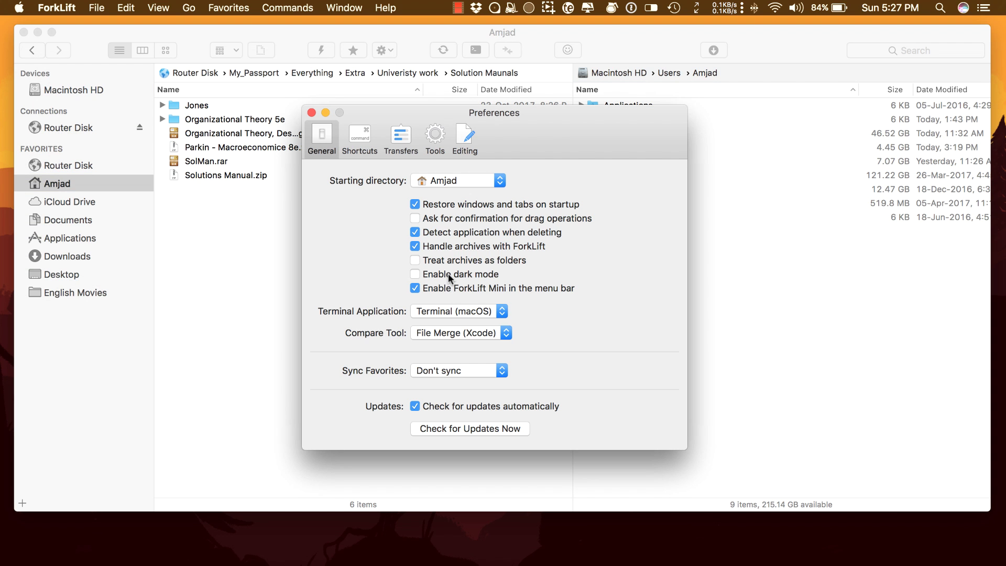
pyautogui.click(448, 272)
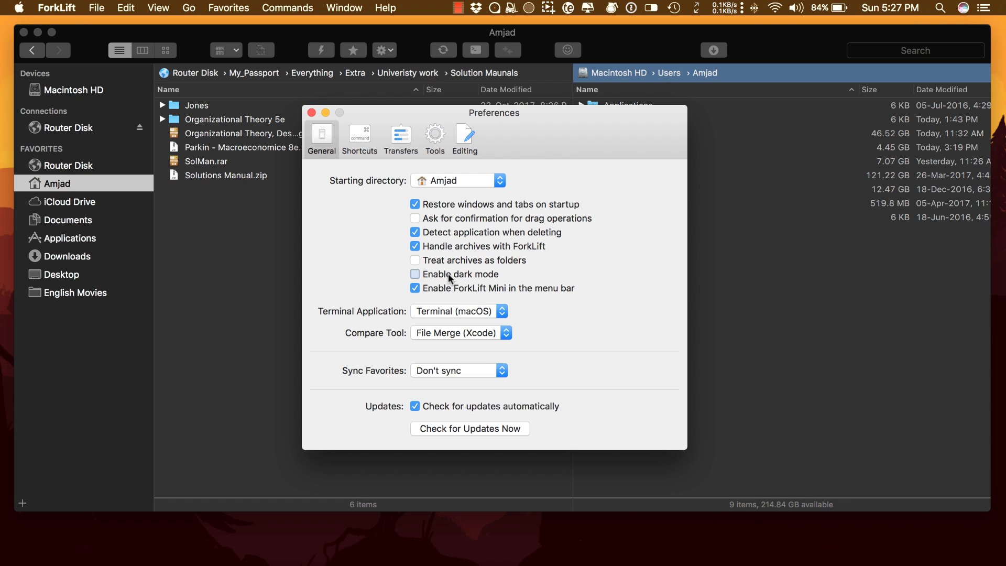
pyautogui.click(311, 112)
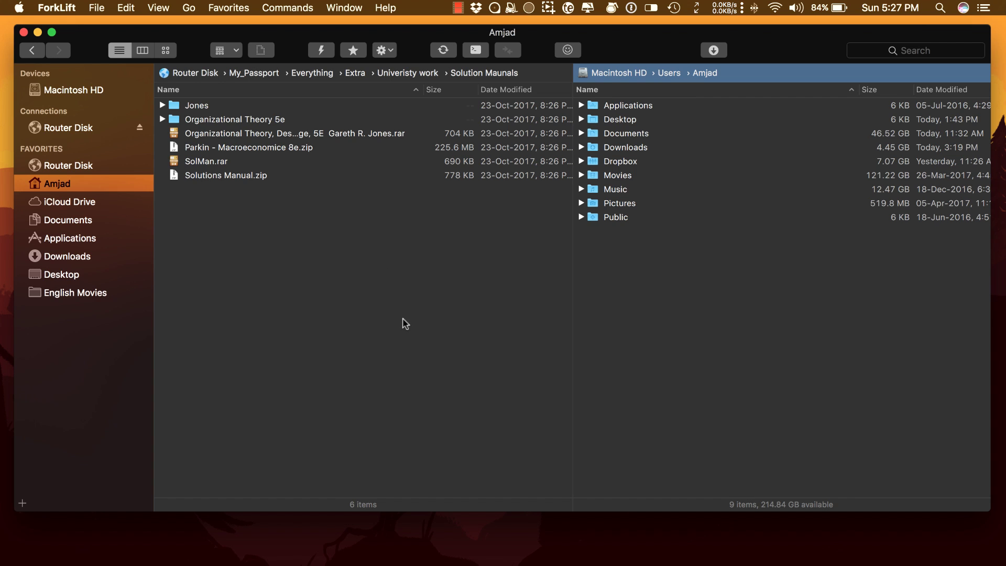
# Reopen Preferences from the ForkLift menu, switch dark mode back off, and close it.
pyautogui.click(71, 5)
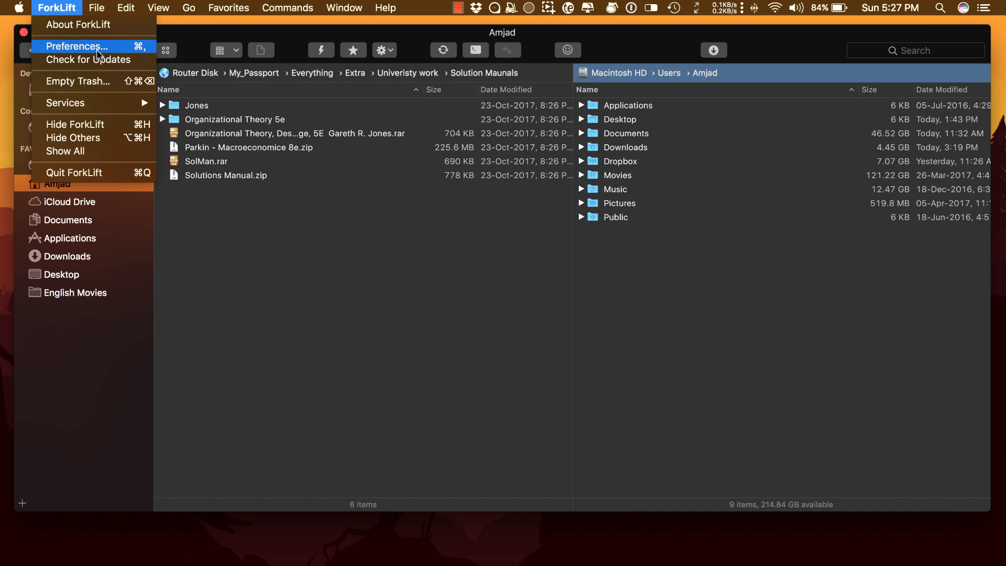
pyautogui.click(98, 51)
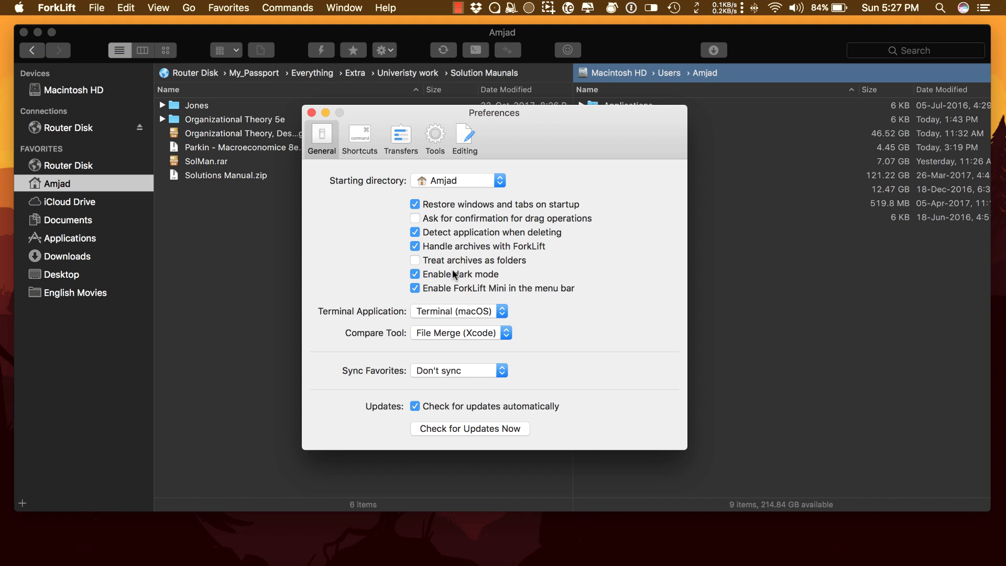
pyautogui.click(454, 274)
pyautogui.click(311, 112)
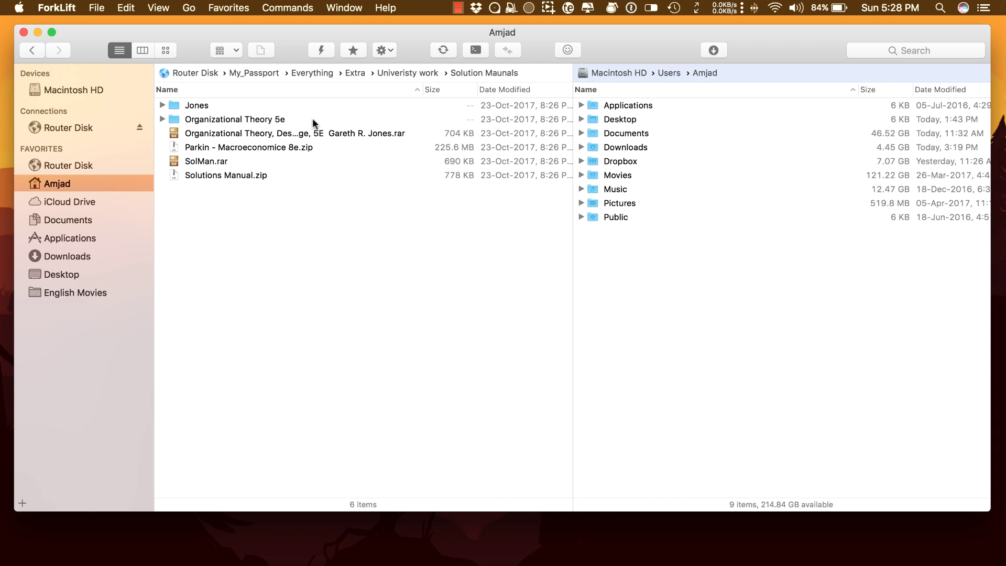
pyautogui.click(375, 313)
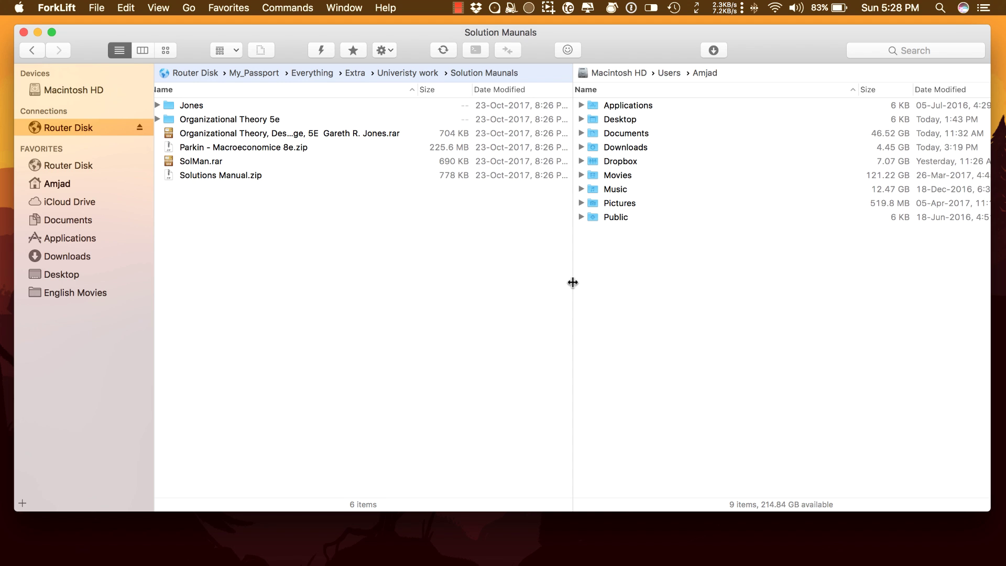
# Try resizing the pane split, then switch to a single pane and to horizontally stacked panes.
pyautogui.moveTo(552, 281)
pyautogui.mouseDown()
pyautogui.moveTo(523, 281)
pyautogui.moveTo(631, 283)
pyautogui.moveTo(550, 282)
pyautogui.moveTo(568, 283)
pyautogui.mouseUp()
pyautogui.click(159, 8)
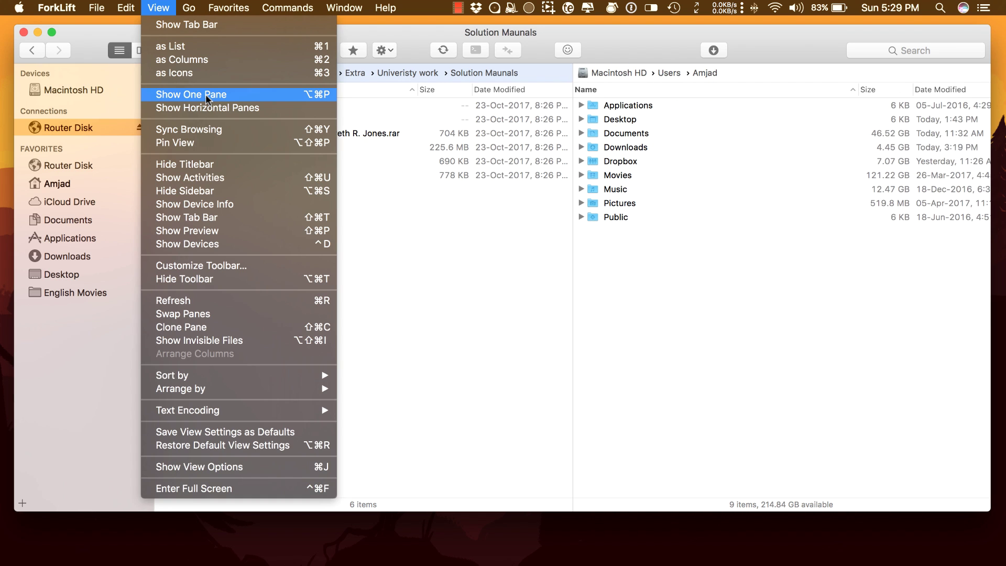
pyautogui.click(205, 94)
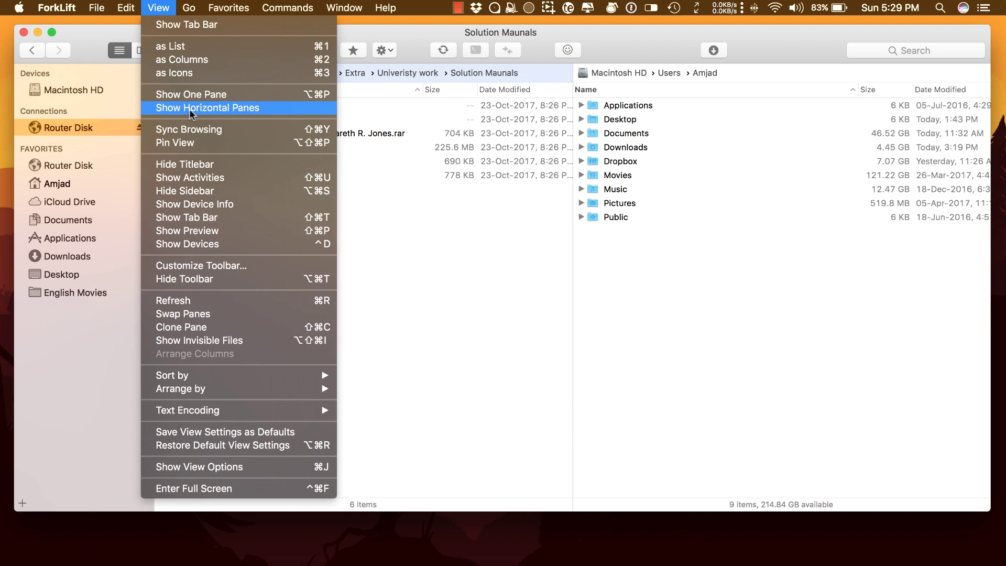
pyautogui.click(190, 107)
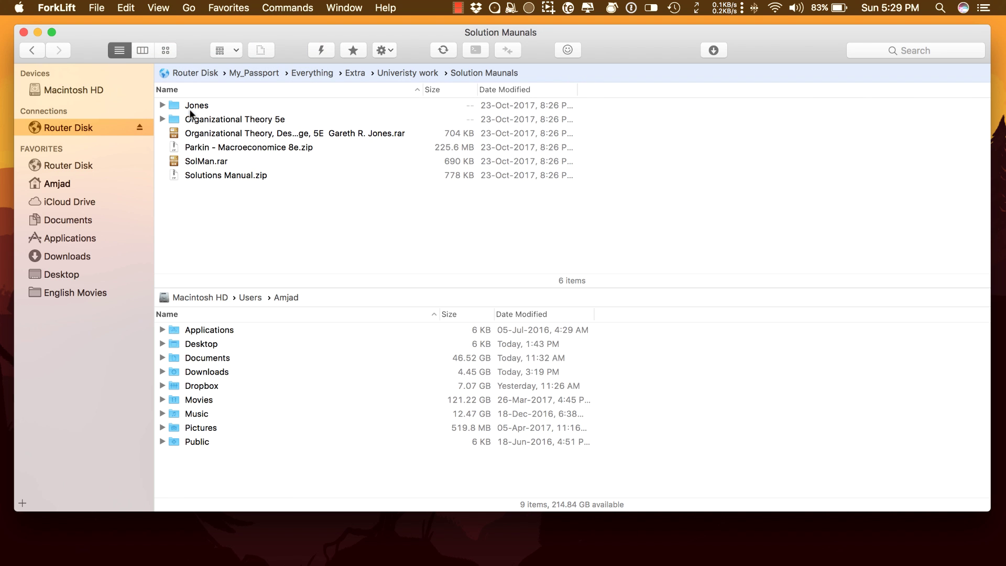
pyautogui.click(174, 9)
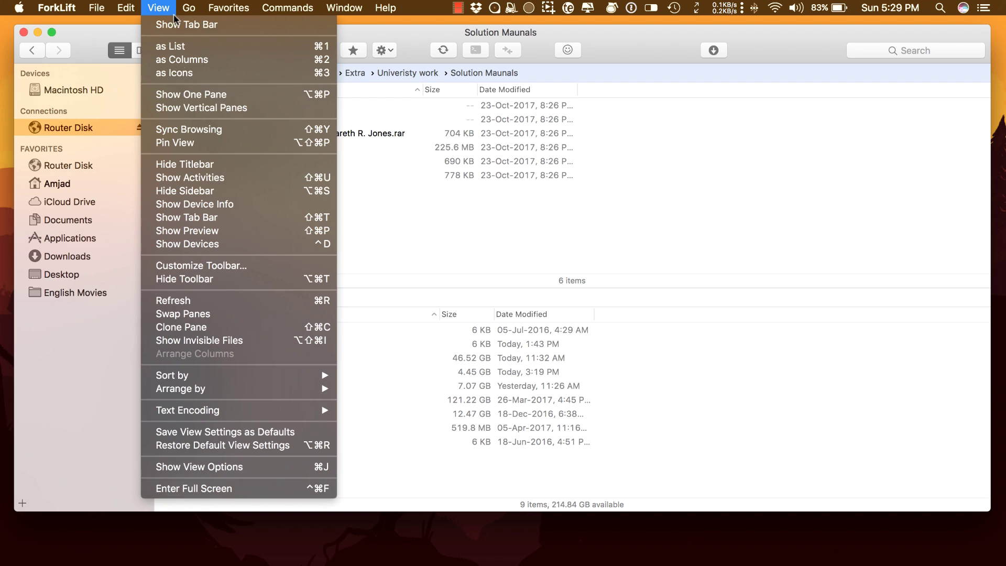
# Put the panes back side by side and start a new server connection in the left pane.
pyautogui.click(189, 110)
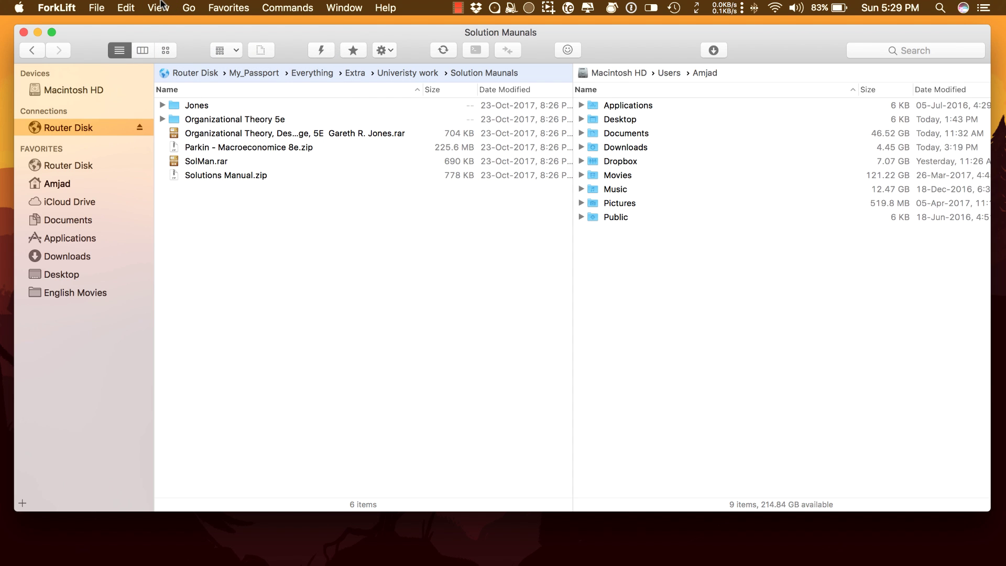
pyautogui.click(160, 8)
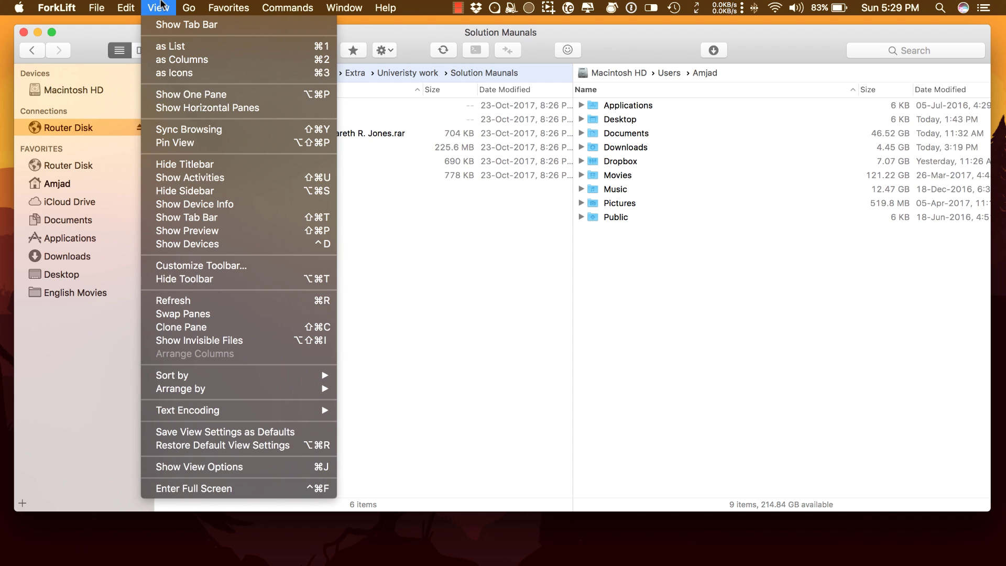
pyautogui.click(321, 50)
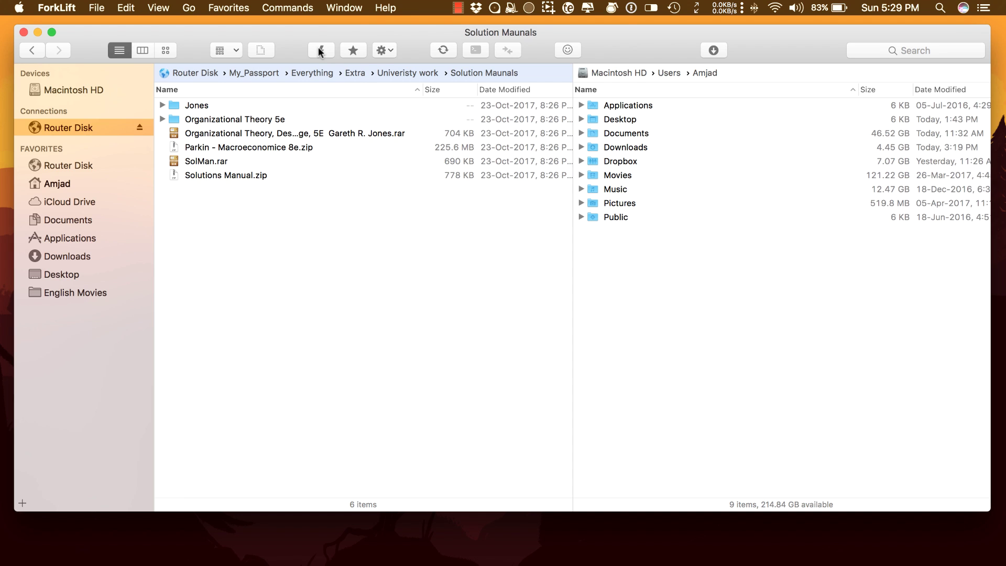
pyautogui.click(321, 50)
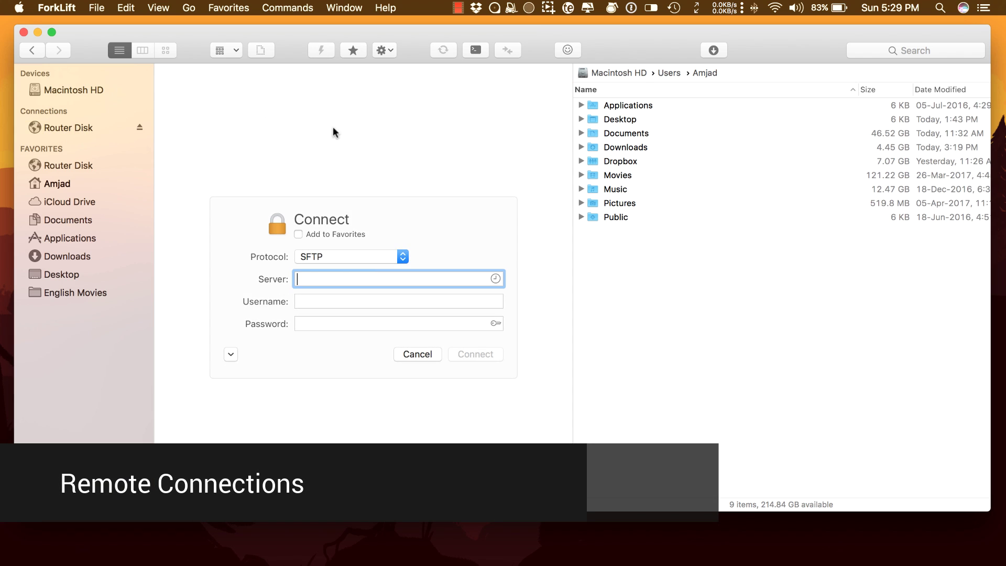
# Check the connection protocol list, then copy Juweb from Router Disk to the Desktop and watch Activities.
pyautogui.click(373, 257)
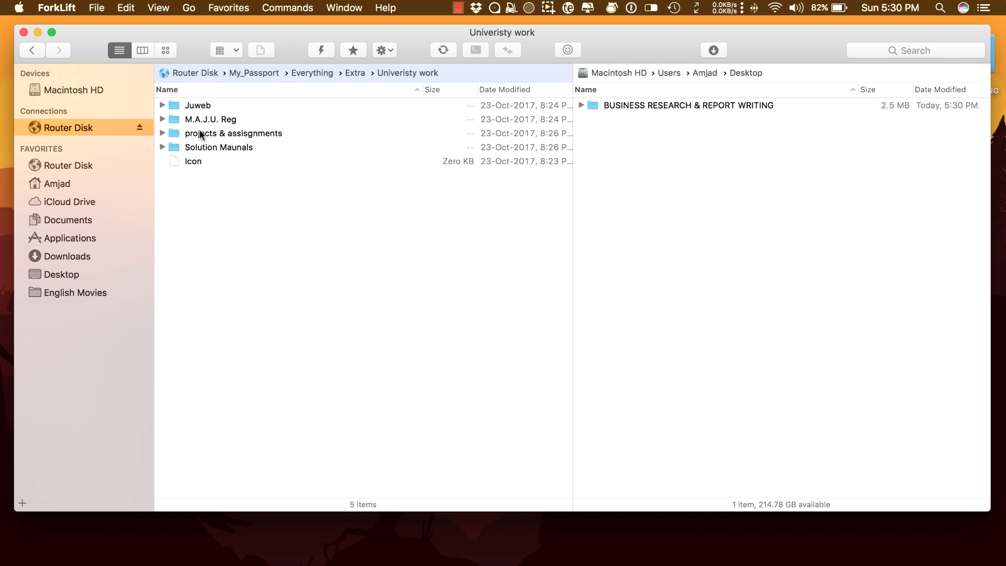
pyautogui.moveTo(192, 107); pyautogui.dragTo(707, 150)
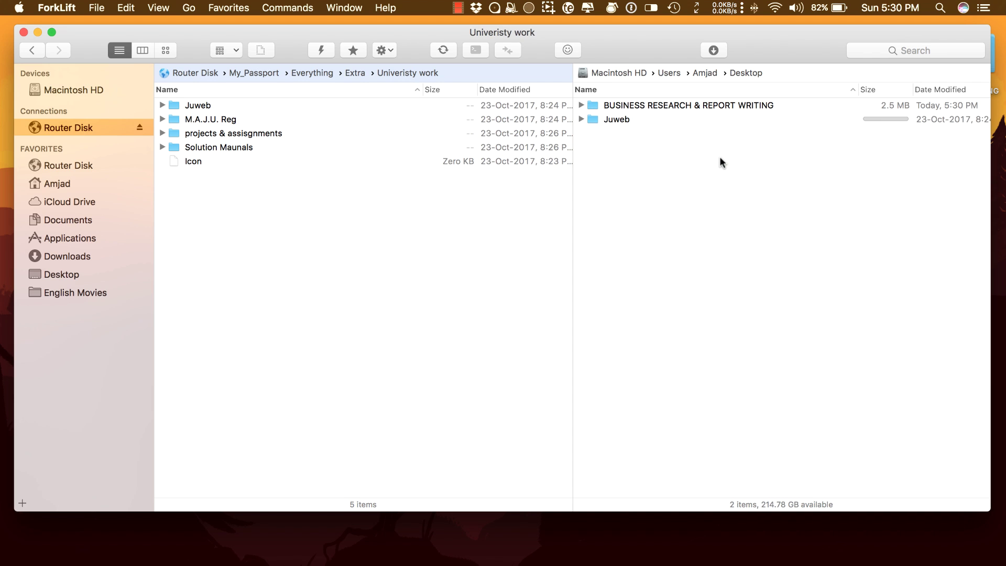
pyautogui.click(713, 49)
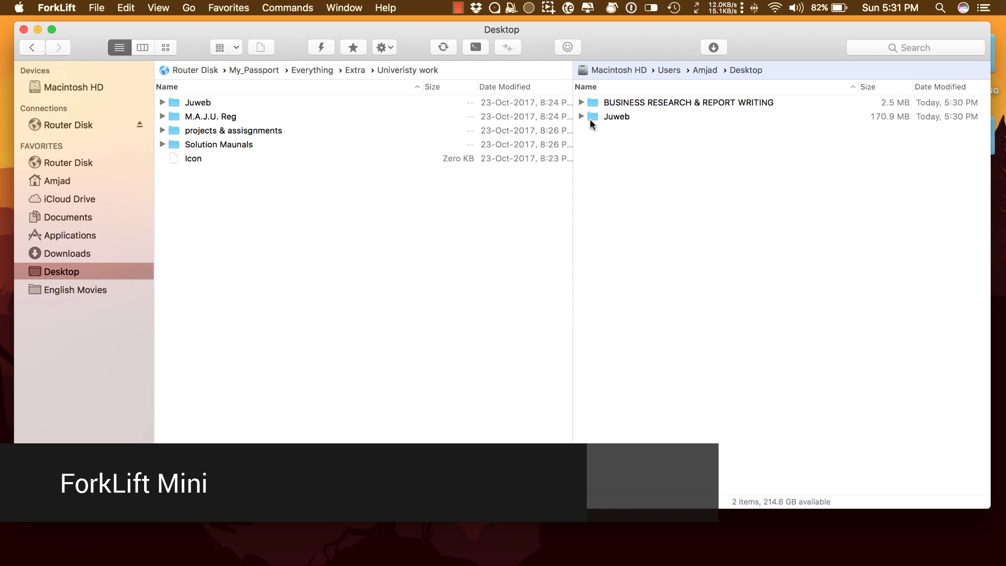
# Open Router Disk as a droplet from the menu-bar icon, drop Juweb on it, then cancel the upload.
pyautogui.click(508, 8)
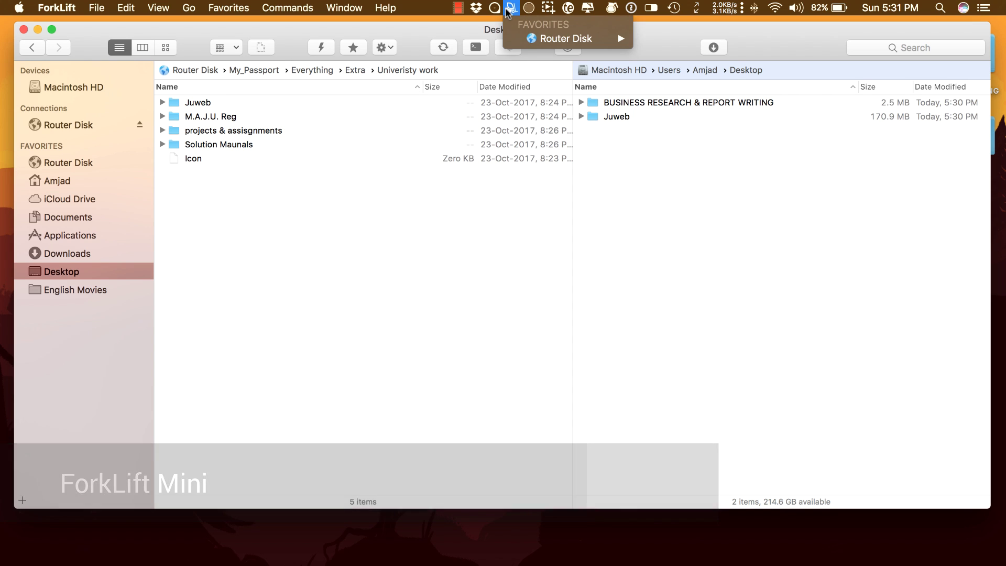
pyautogui.moveTo(519, 40)
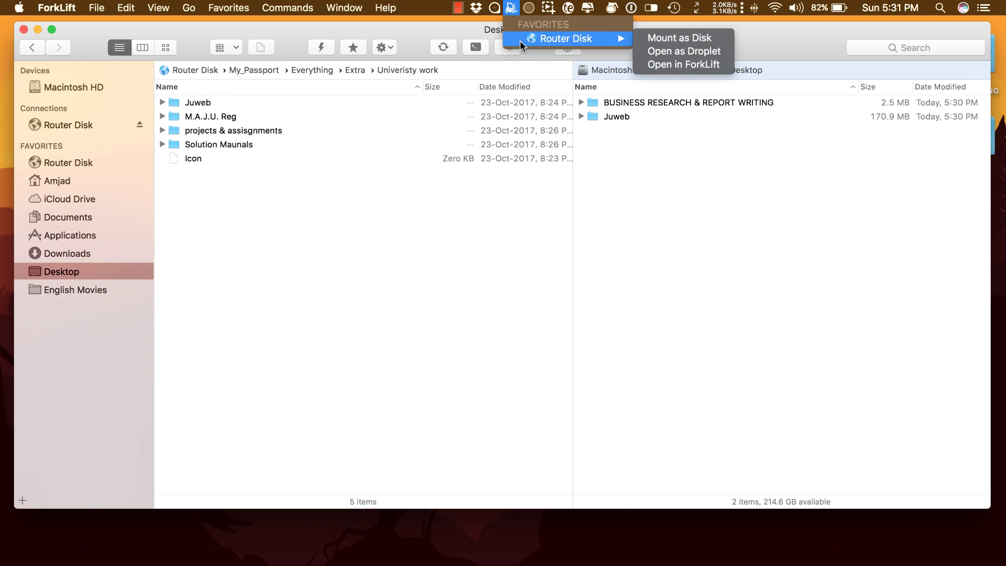
pyautogui.click(664, 51)
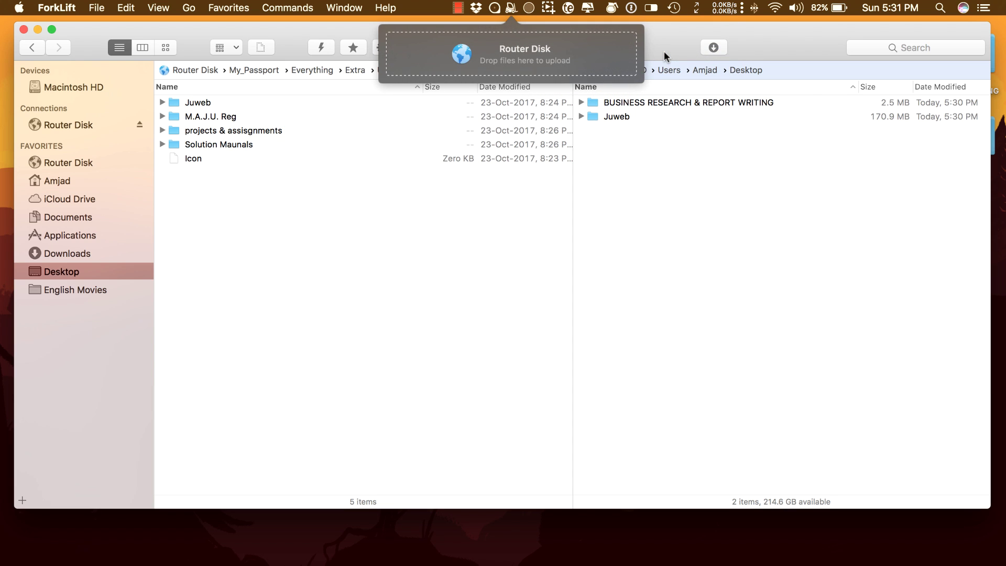
pyautogui.moveTo(611, 117); pyautogui.dragTo(548, 57)
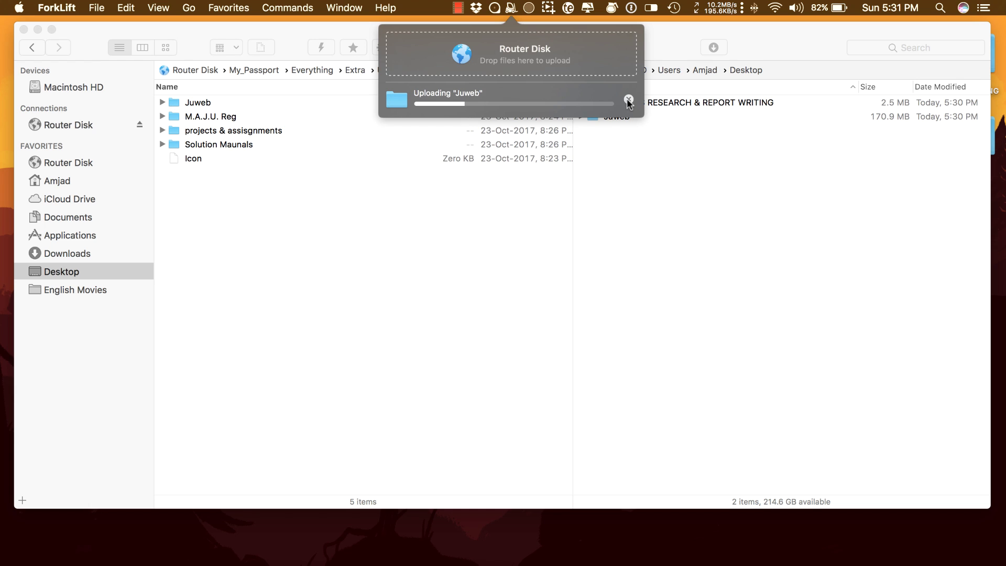
pyautogui.click(628, 100)
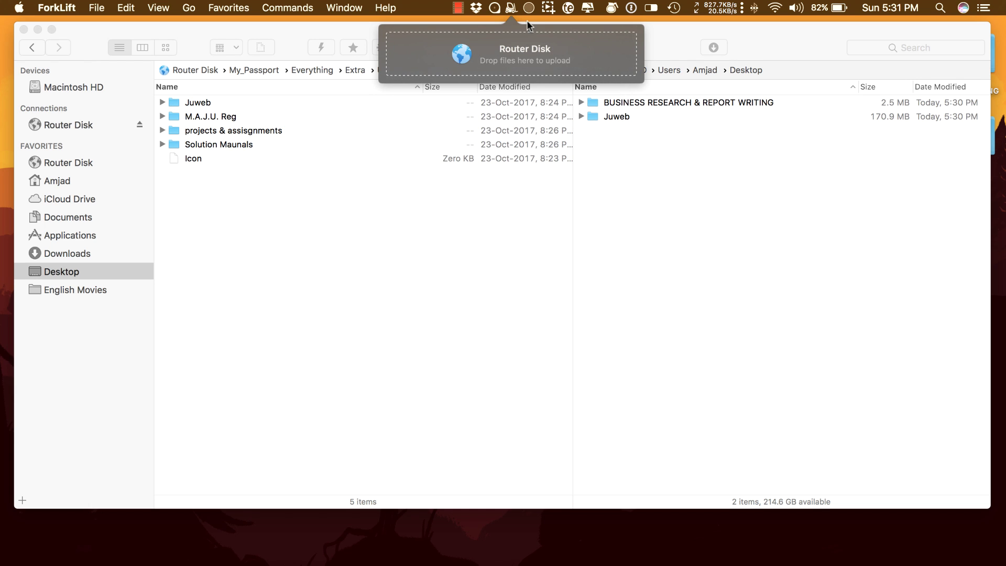
pyautogui.click(511, 8)
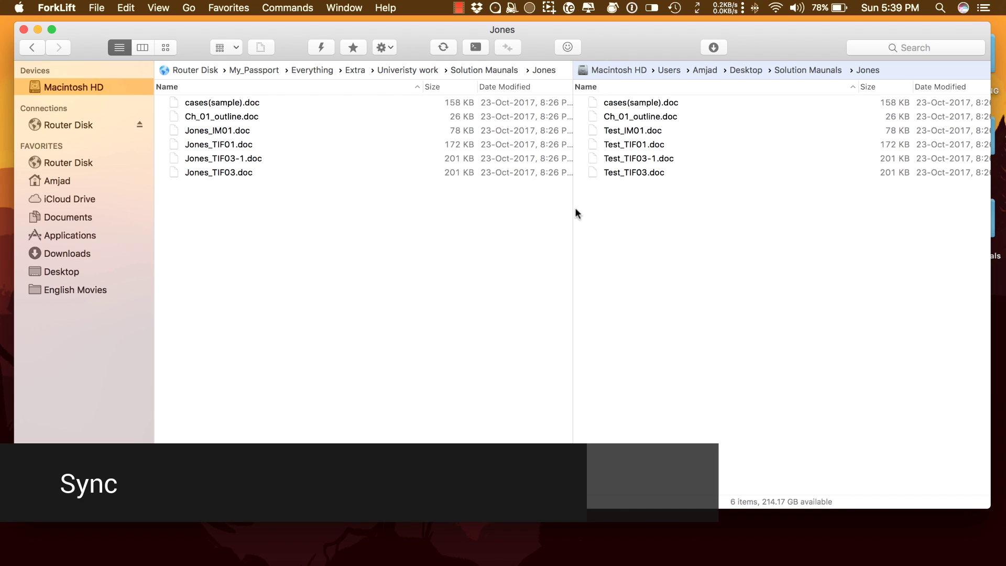
# Sync the Router Disk Jones folder one-way, left to right, into the local Jones folder.
pyautogui.click(479, 209)
pyautogui.click(442, 46)
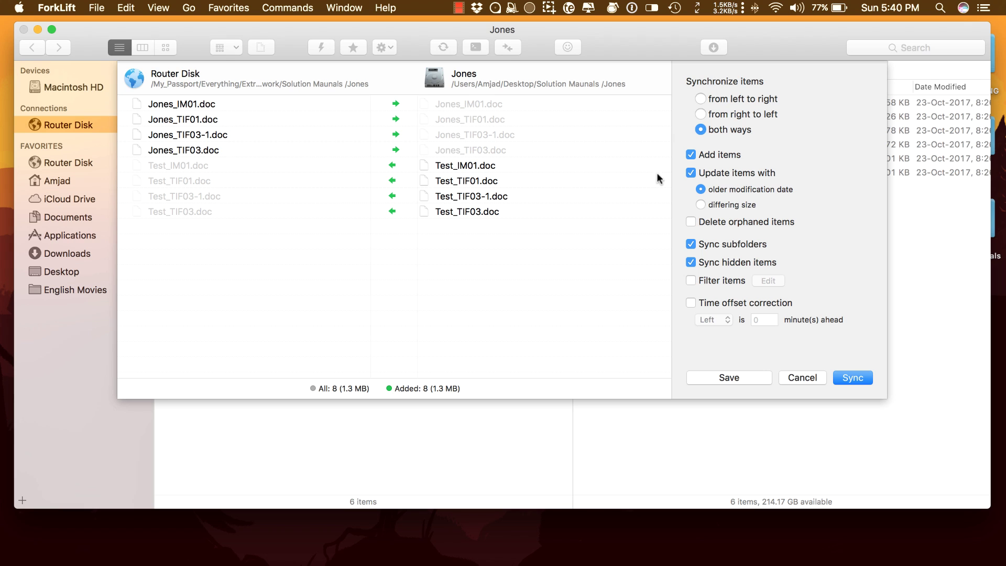
pyautogui.click(700, 100)
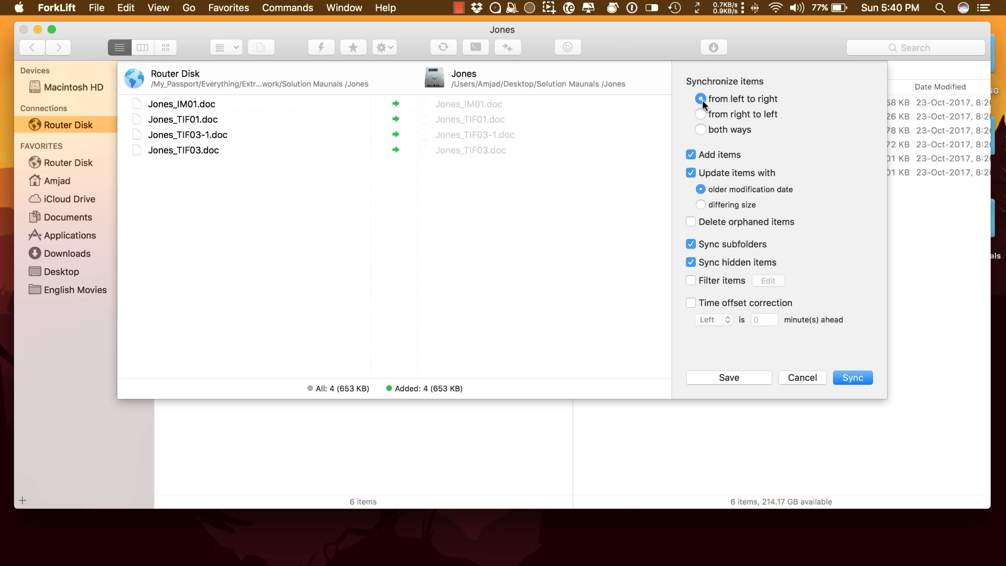
pyautogui.click(700, 114)
pyautogui.click(699, 129)
pyautogui.click(700, 99)
pyautogui.click(856, 378)
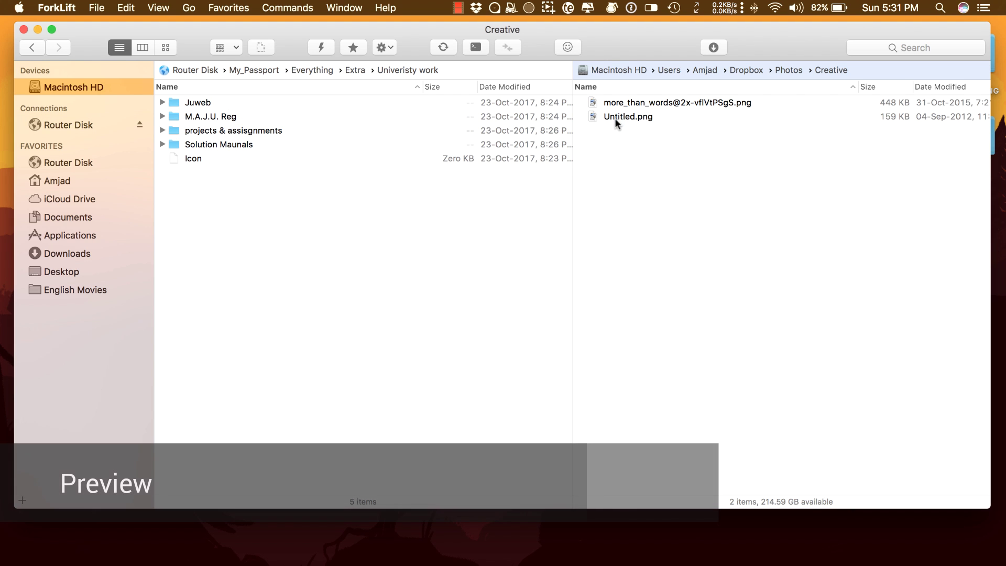
pyautogui.click(651, 102)
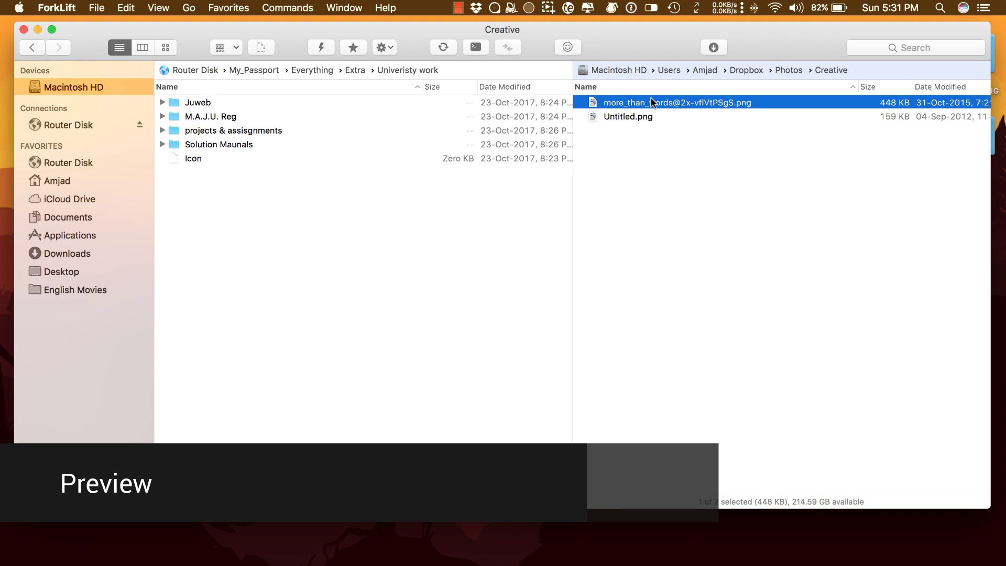
pyautogui.press('space')
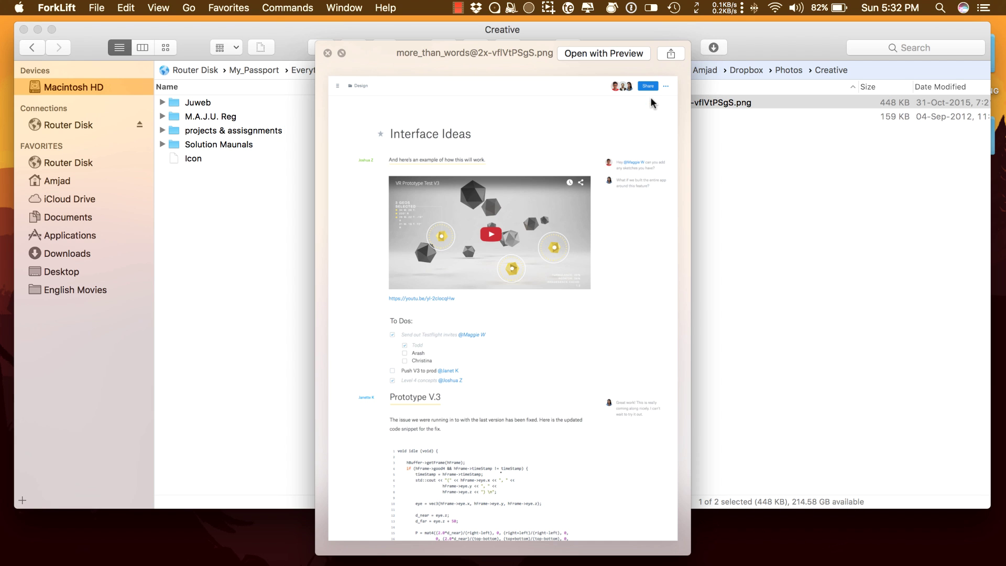
pyautogui.press('Down')
pyautogui.press('Up')
pyautogui.press('Down')
pyautogui.press('Up')
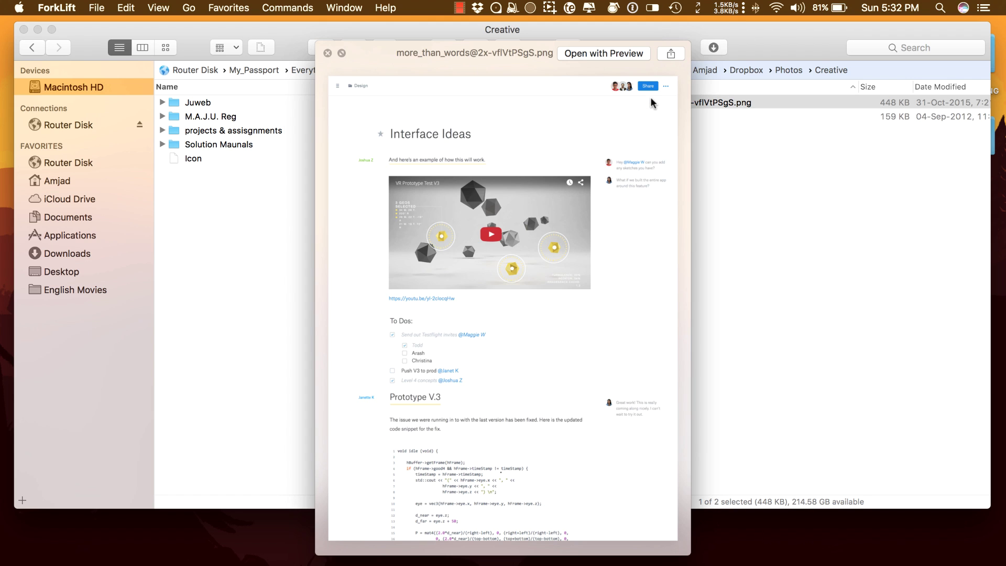
pyautogui.press('space')
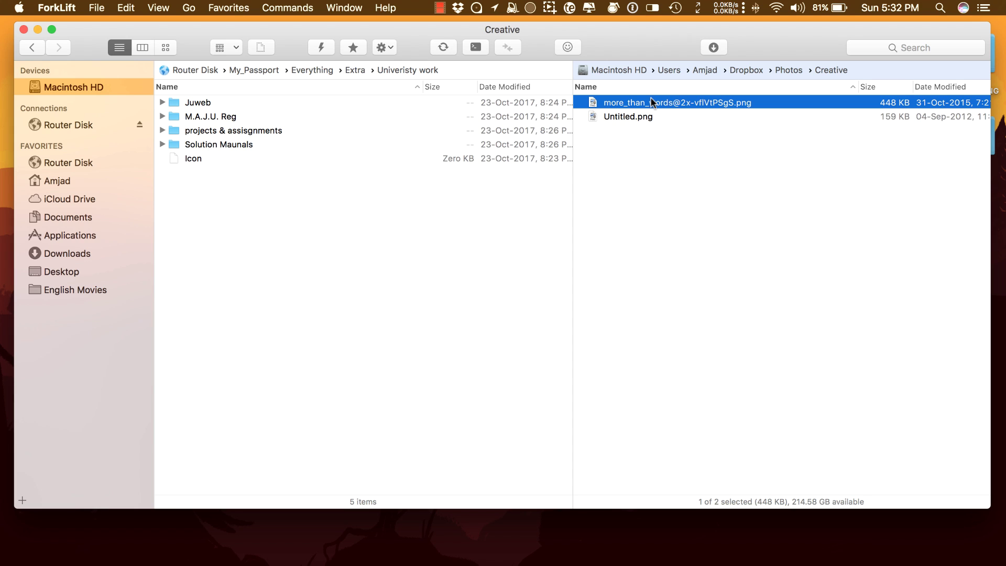
# Quick-select 'desk' in the home folder and open the Desktop folder in the right pane.
pyautogui.press('super+shift+h')
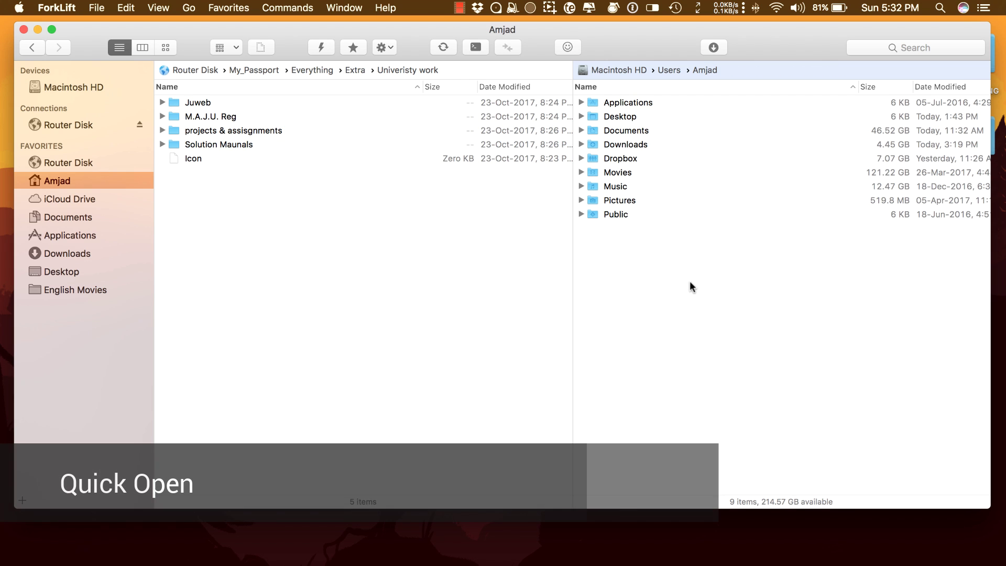
pyautogui.press('super+shift+o')
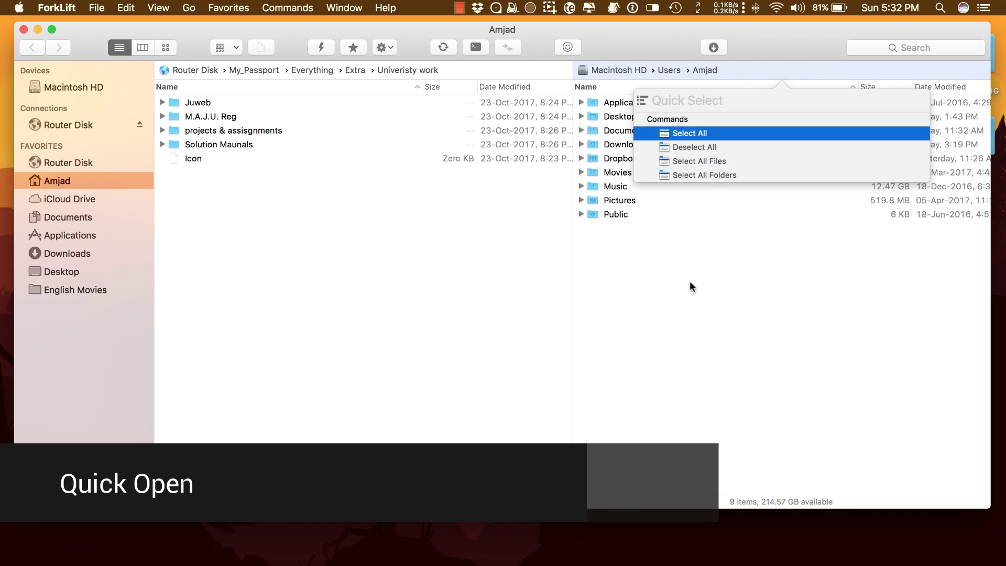
pyautogui.write('desk')
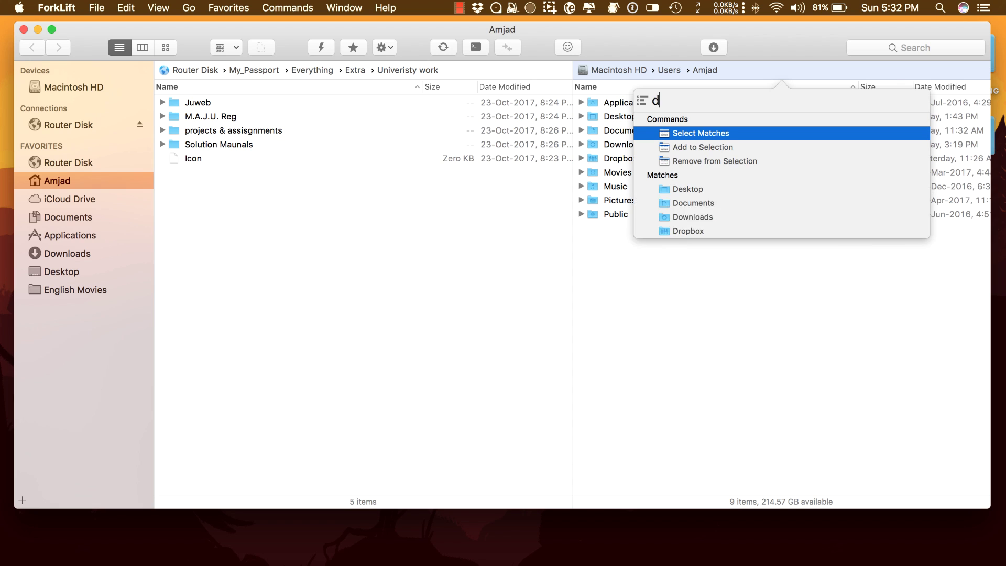
pyautogui.press('Down')
pyautogui.press('Down')
pyautogui.press('Down')
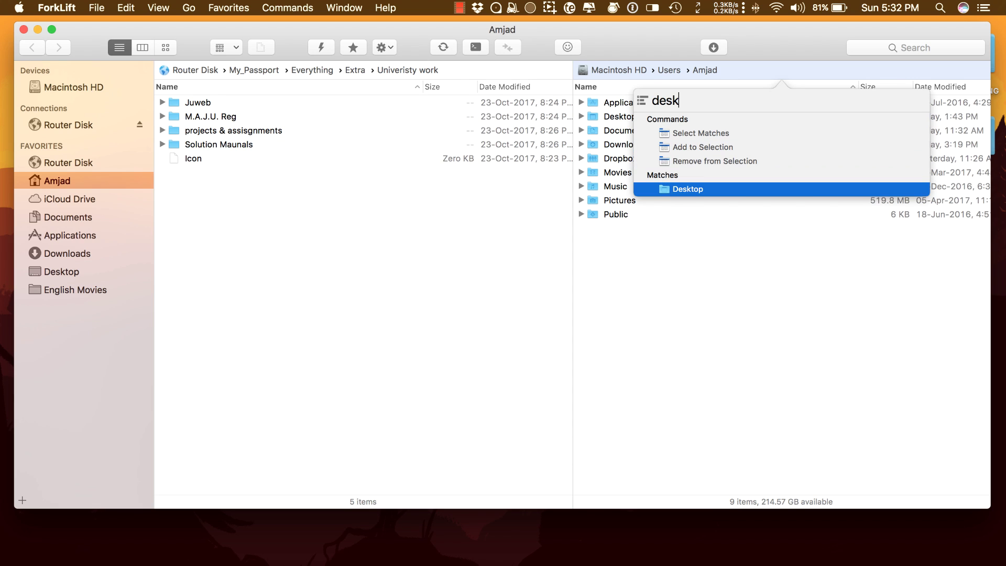
pyautogui.press('Return')
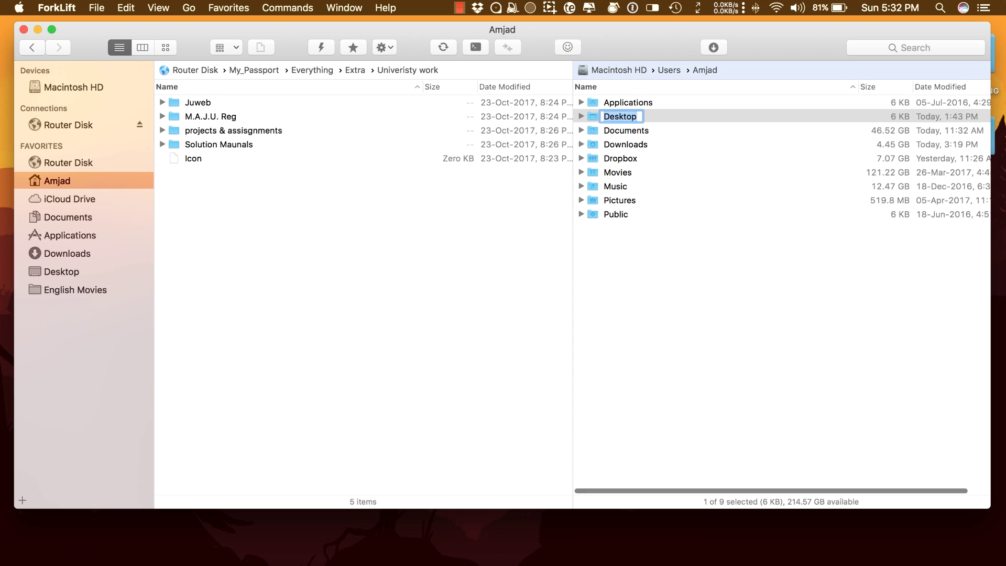
pyautogui.press('Return')
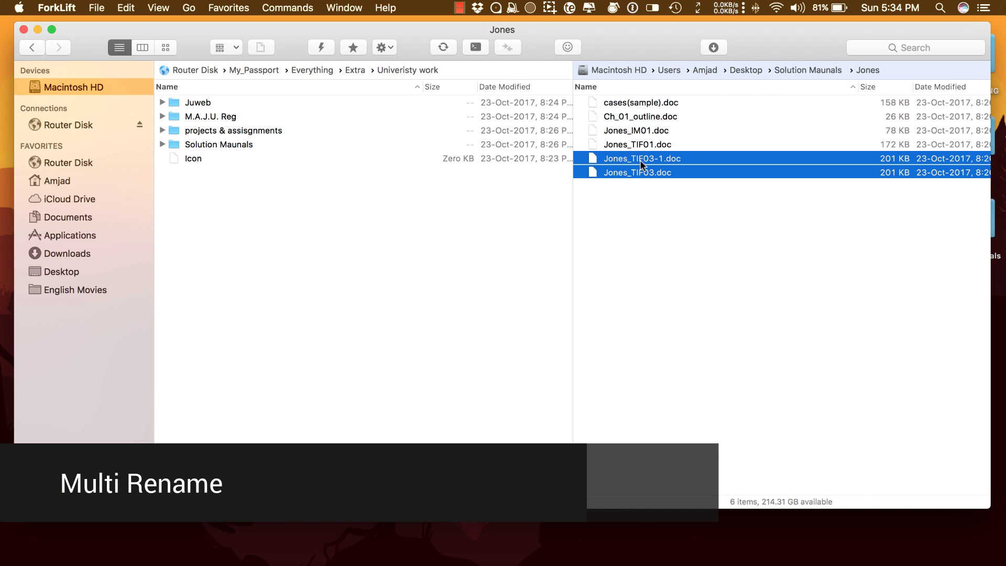
# Batch-rename the four Jones_ documents, replacing 'Jones' with 'Test' to get Test_IM01, Test_TIF01, Test_TIF03-1, Test_TIF03.
pyautogui.moveTo(639, 159); pyautogui.dragTo(639, 131)
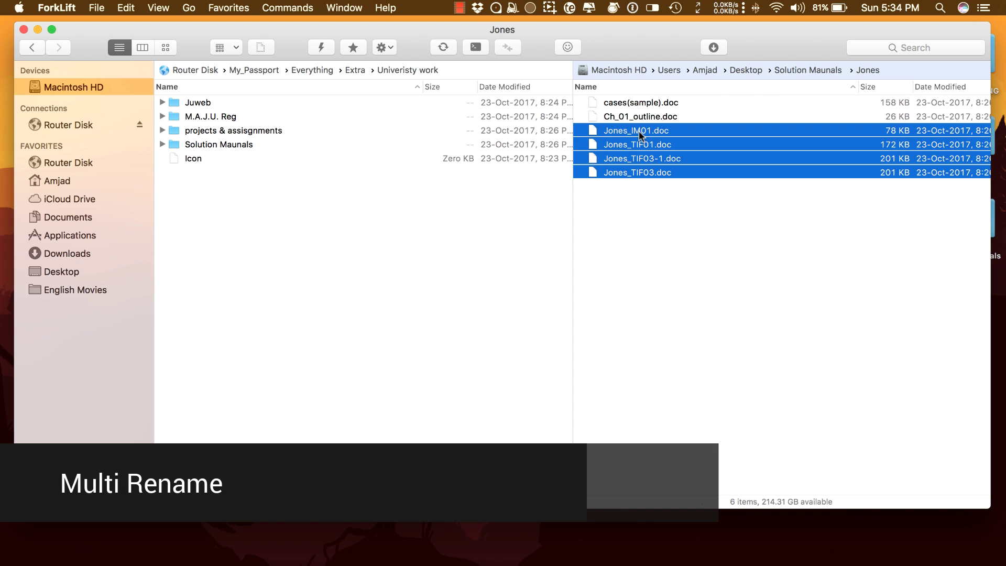
pyautogui.rightClick(633, 167)
pyautogui.click(650, 220)
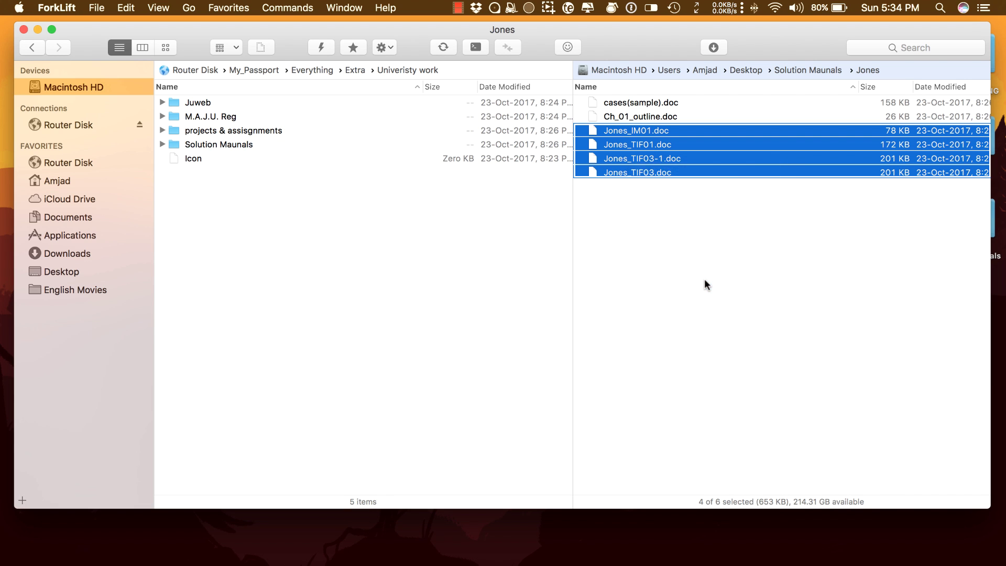
pyautogui.click(292, 91)
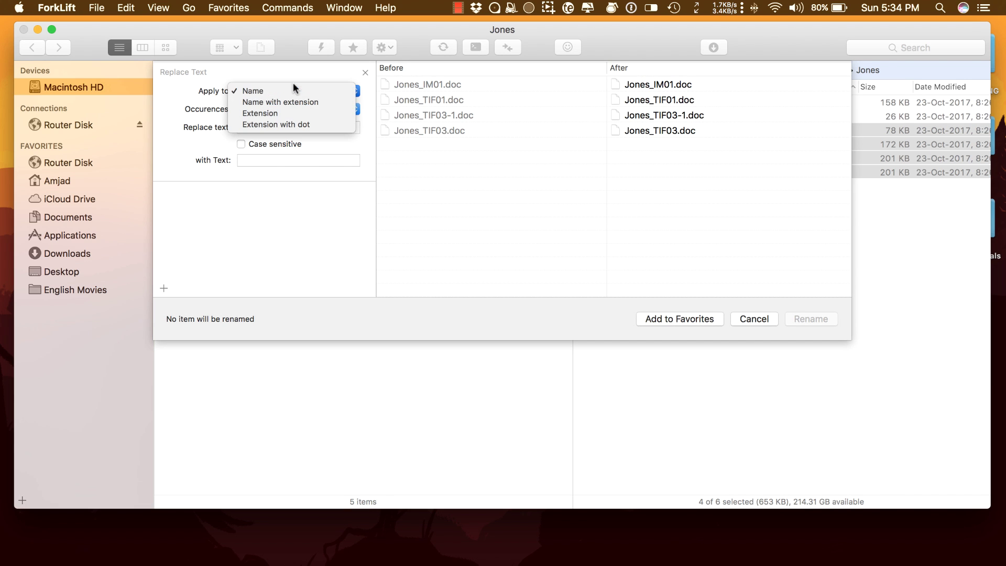
pyautogui.click(278, 127)
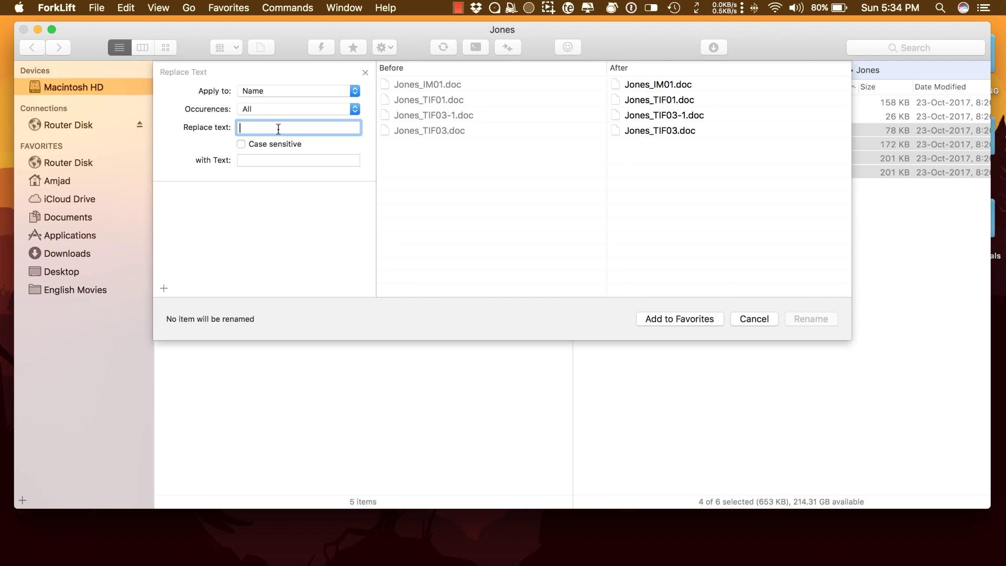
pyautogui.write('Jones')
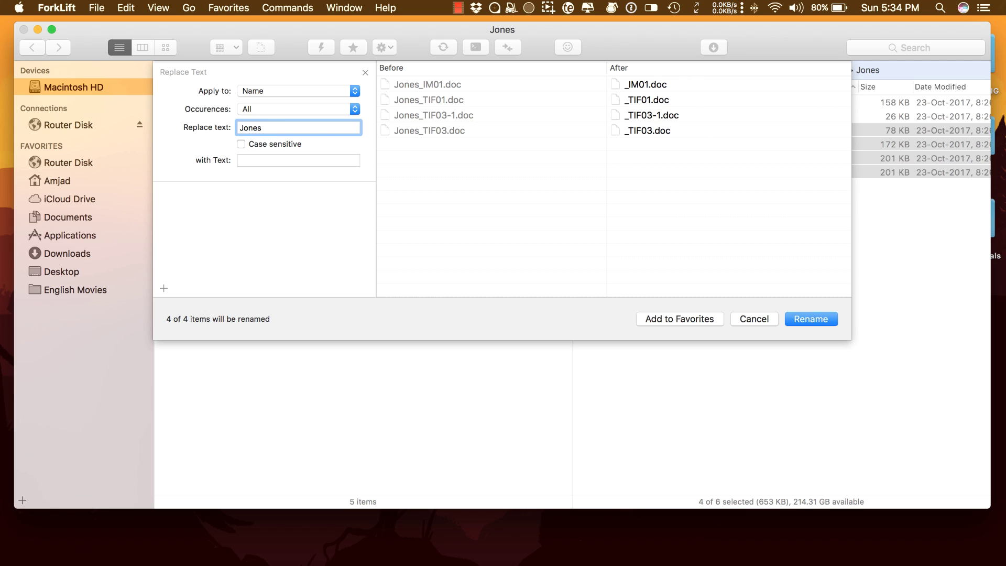
pyautogui.click(271, 161)
pyautogui.write('Test')
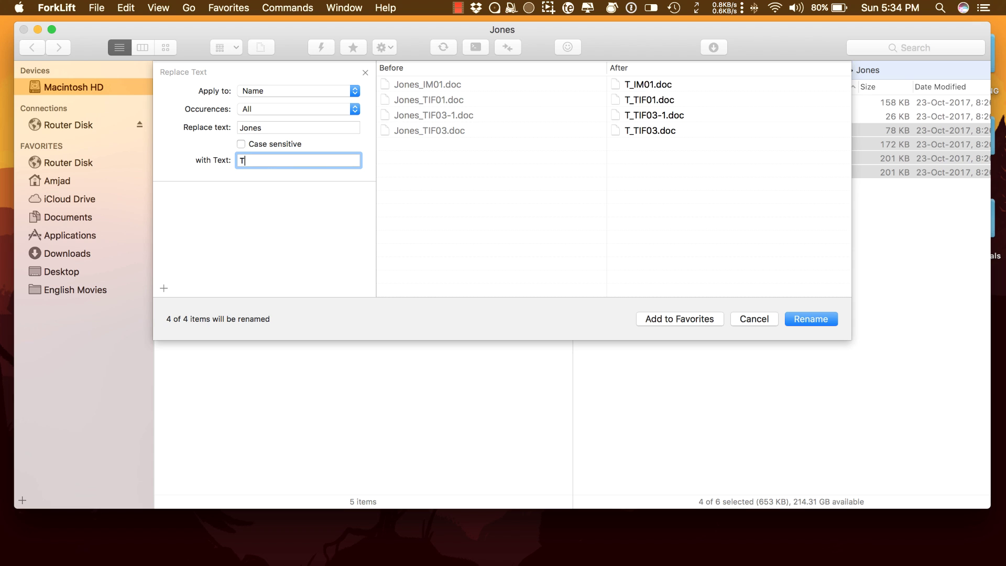
pyautogui.click(808, 318)
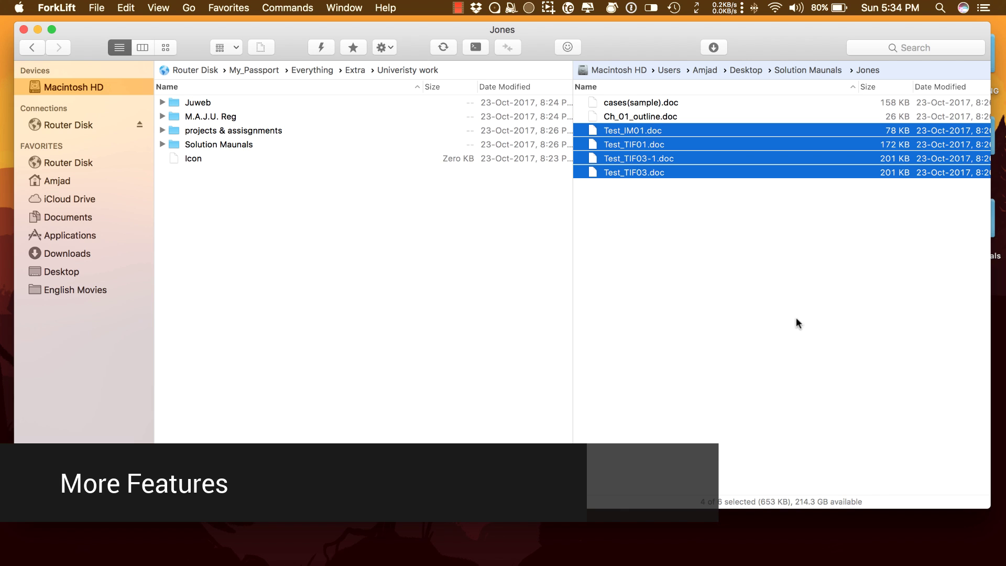
# Clear the selection and copy the Screenshots folder's Dropbox link to the clipboard.
pyautogui.click(729, 315)
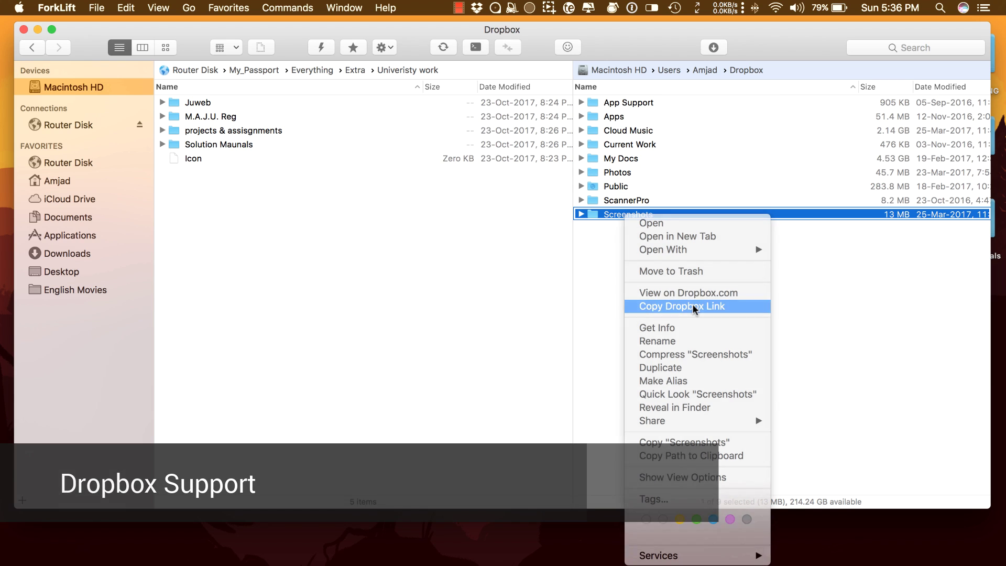
pyautogui.click(692, 303)
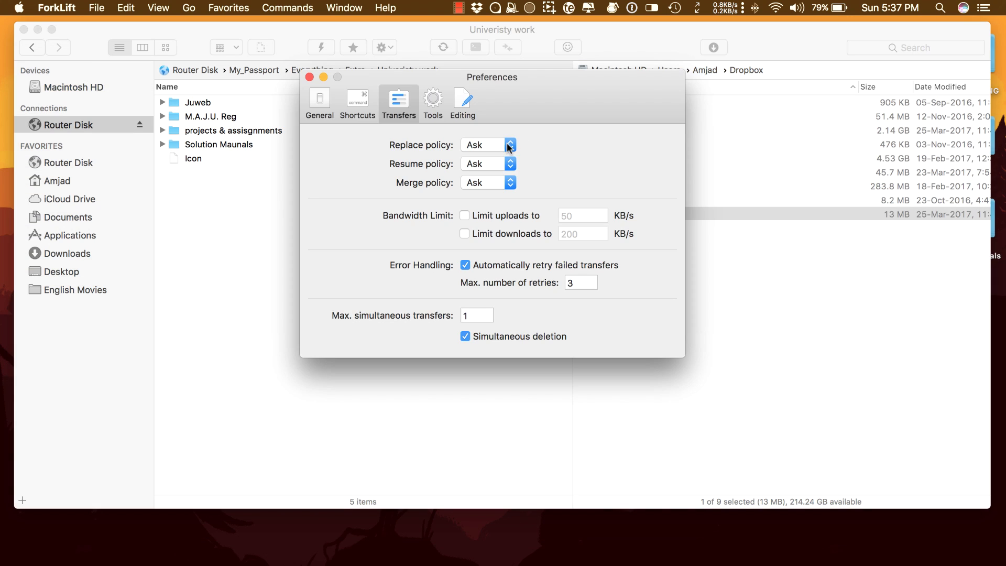
pyautogui.click(507, 145)
# Review the Replace and Resume transfer policy options, keeping Resume set to Ask.
pyautogui.click(481, 145)
pyautogui.click(502, 164)
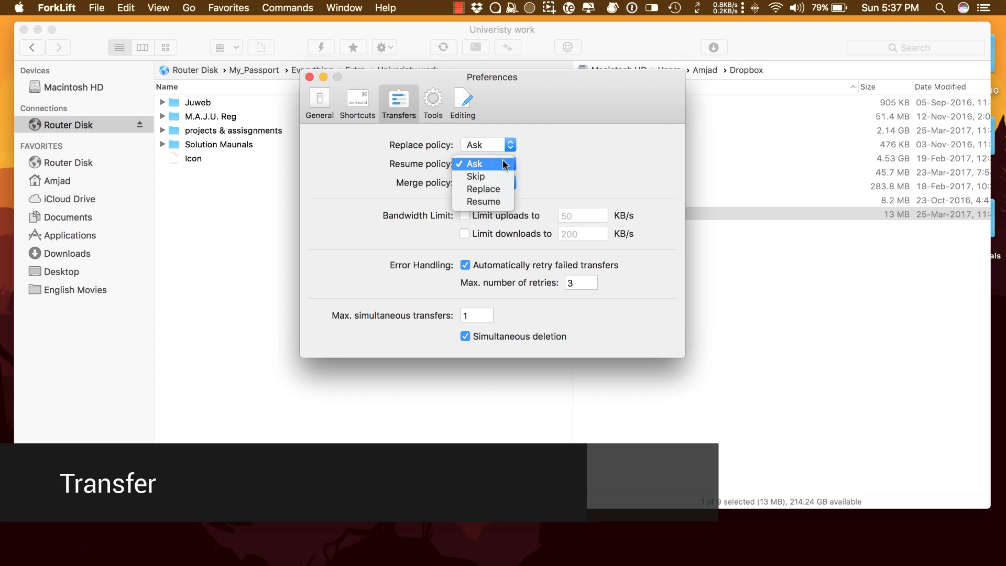
pyautogui.click(571, 166)
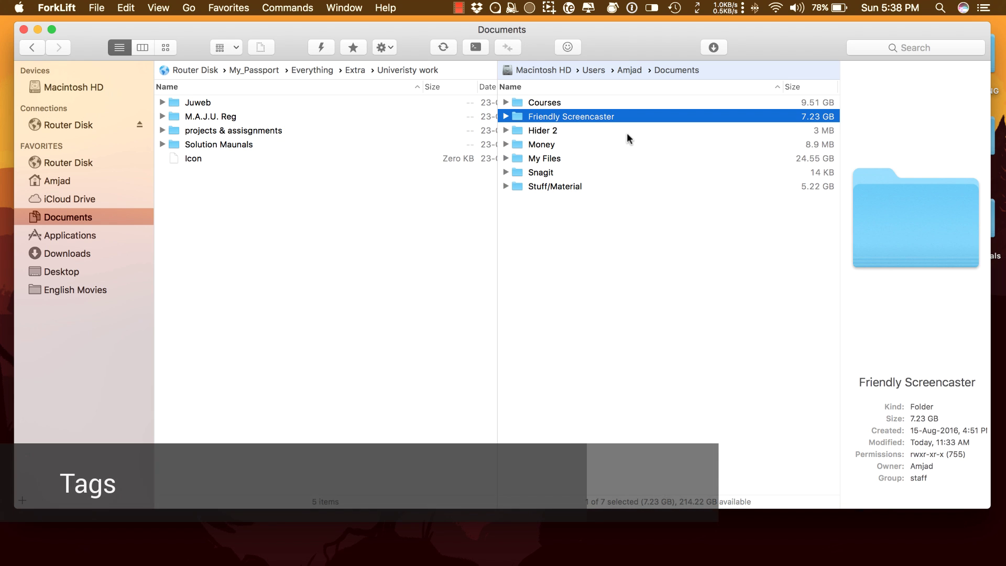
# Give the Friendly Screencaster folder a colour tag.
pyautogui.rightClick(620, 115)
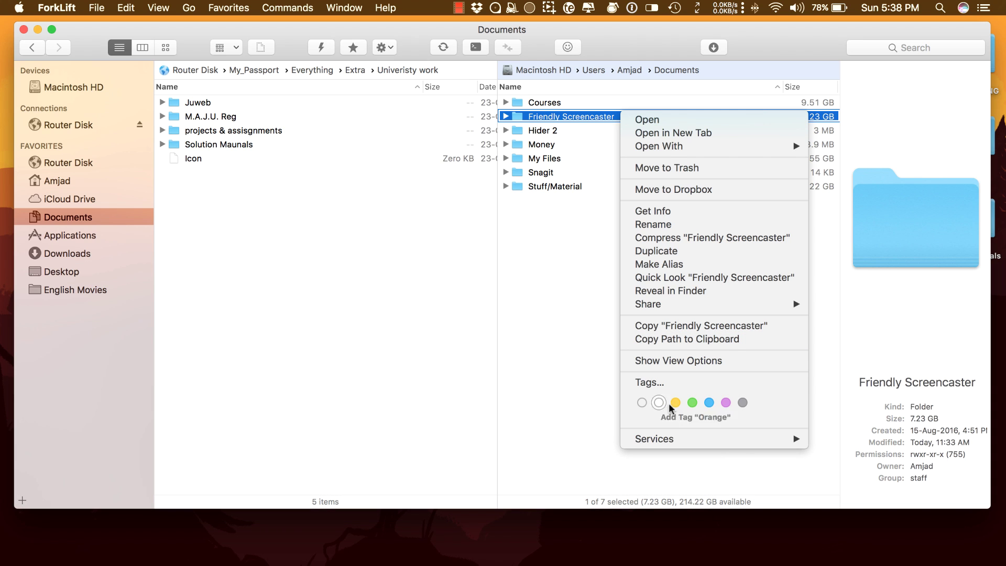
pyautogui.click(510, 7)
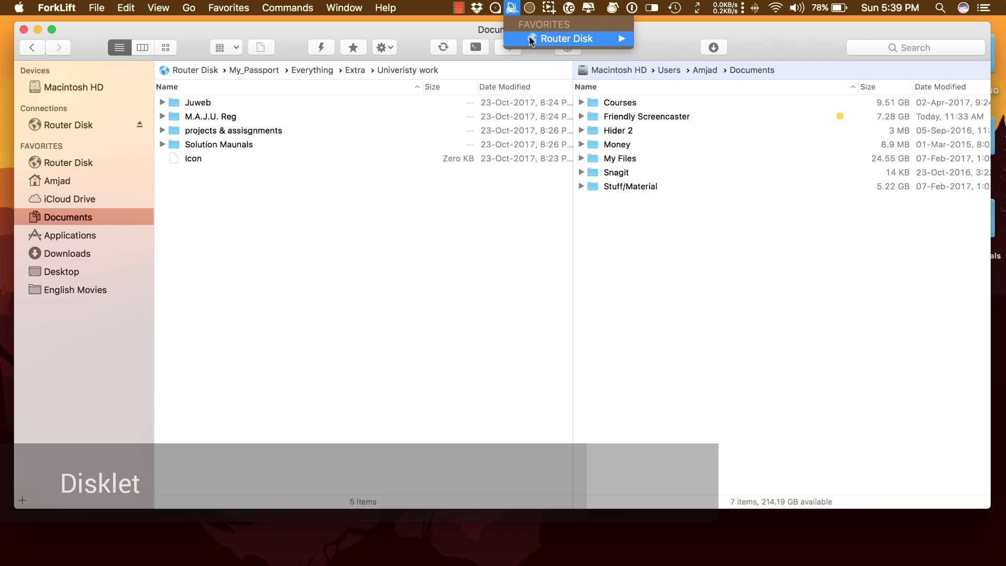
pyautogui.moveTo(555, 38)
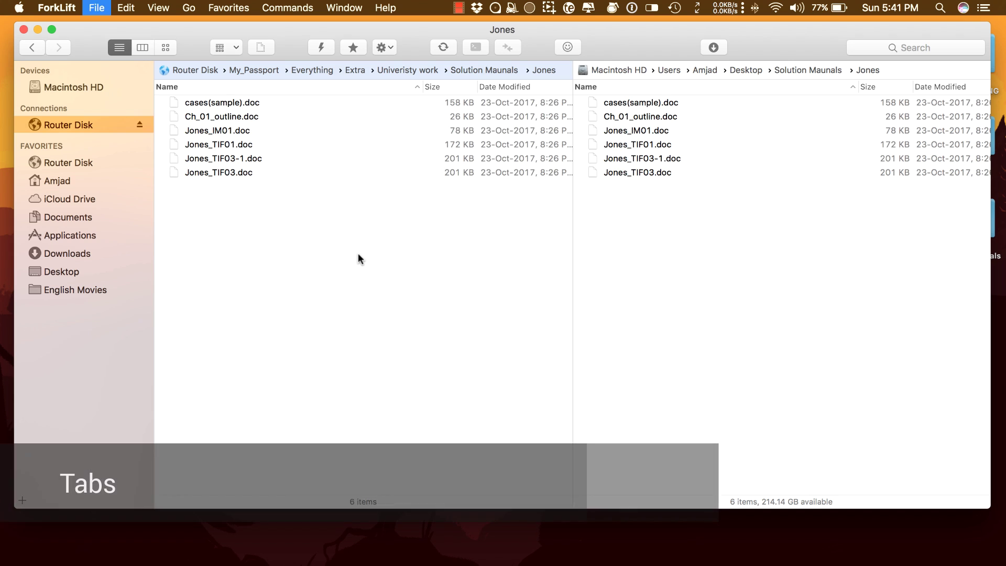
# Open a second Jones tab in the right pane, then show Desktop in the first tab.
pyautogui.click(816, 284)
pyautogui.press('super+t')
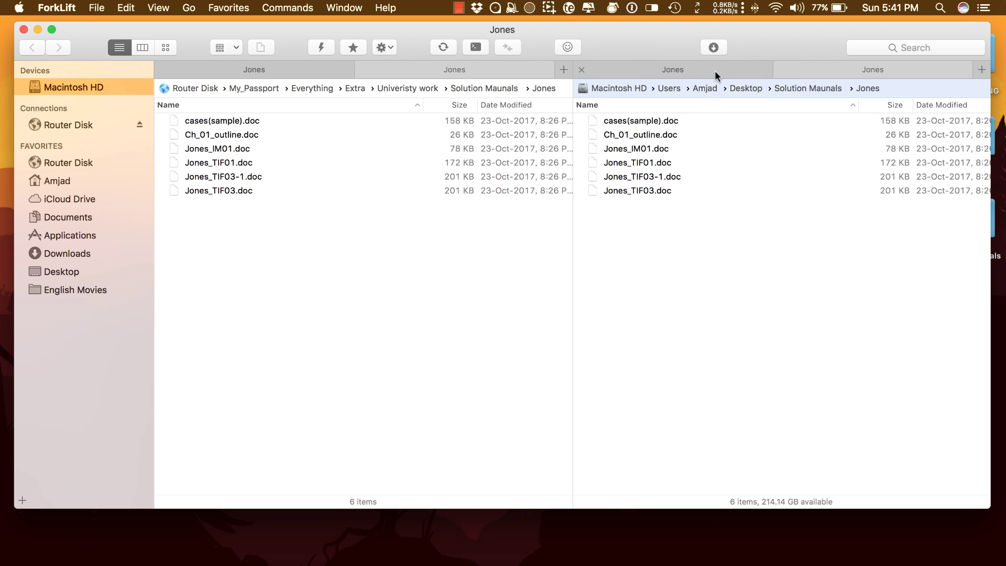
pyautogui.click(715, 70)
pyautogui.click(742, 88)
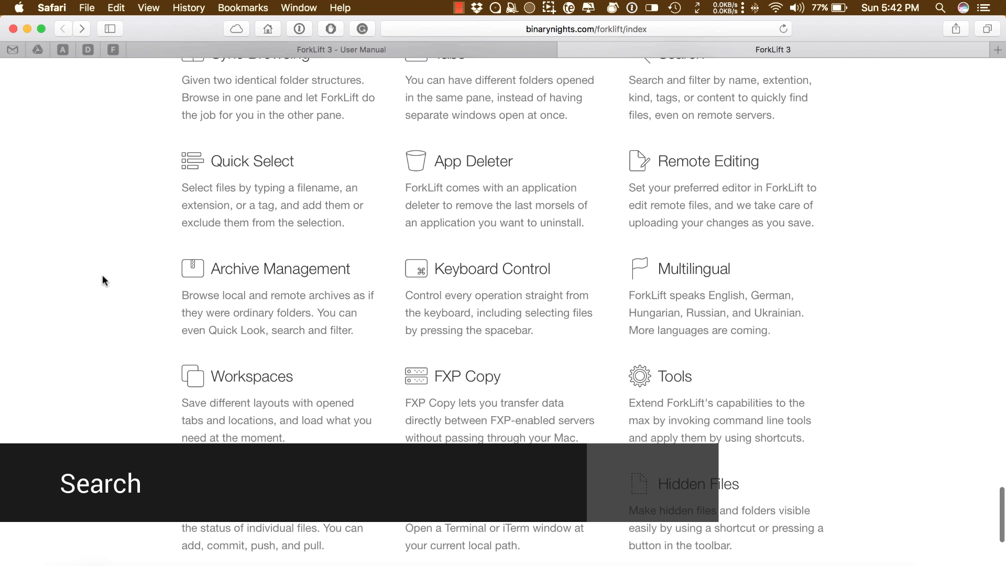
pyautogui.scroll(1, 103, 276)
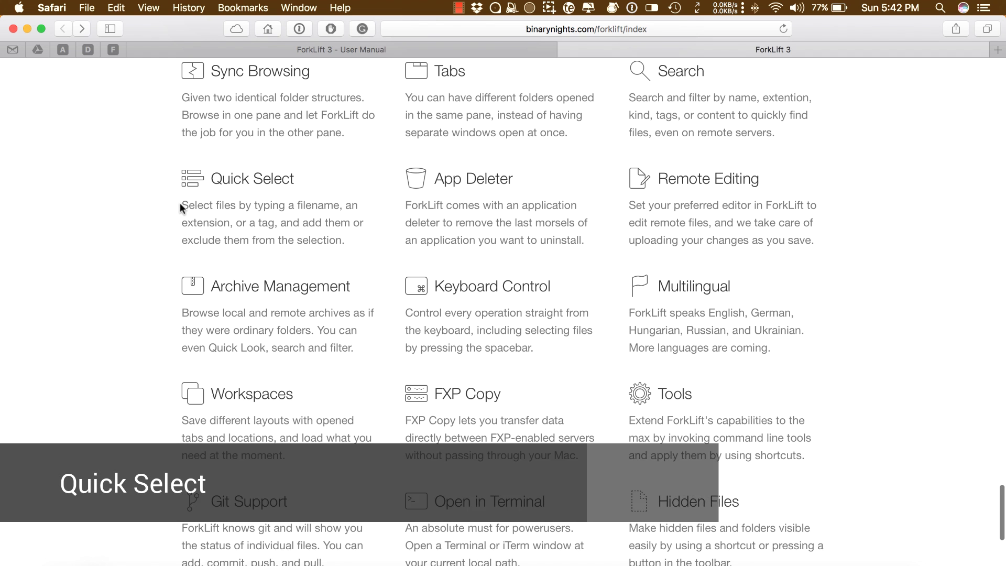
pyautogui.moveTo(181, 204); pyautogui.dragTo(260, 223)
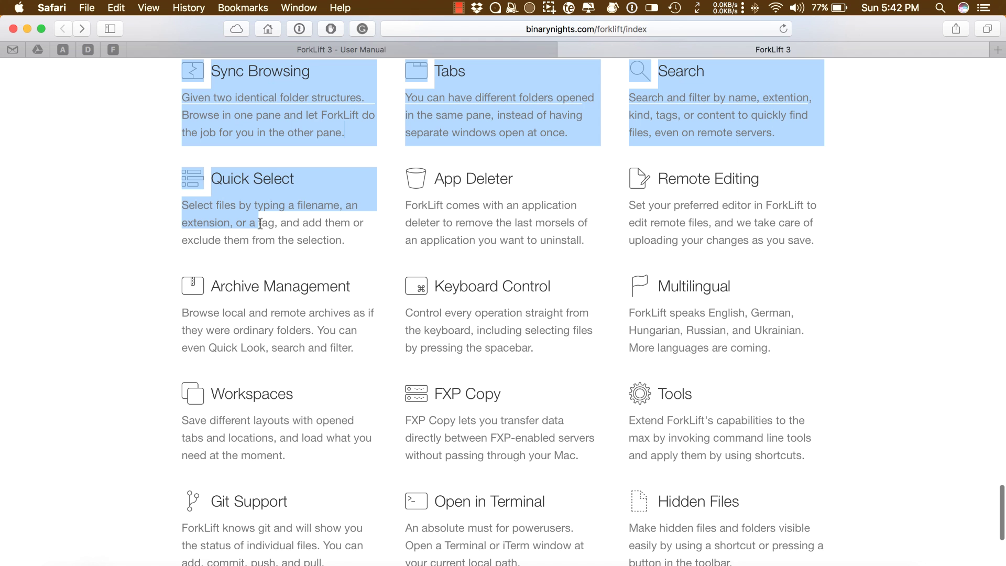
pyautogui.click(304, 265)
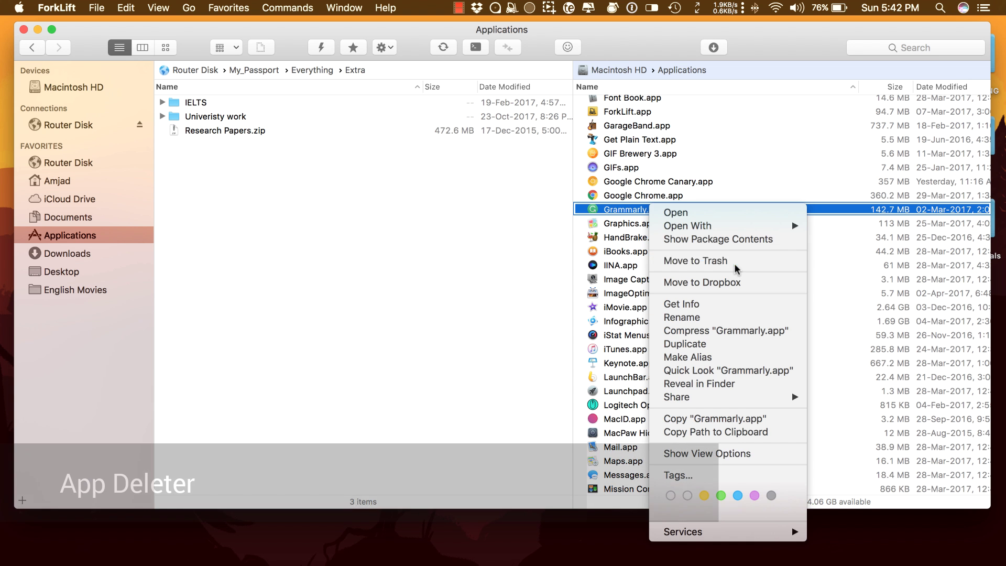
# List Grammarly.app's leftovers for removal, then open the remote Forklift 3 test.rtf in TextEdit.
pyautogui.click(734, 263)
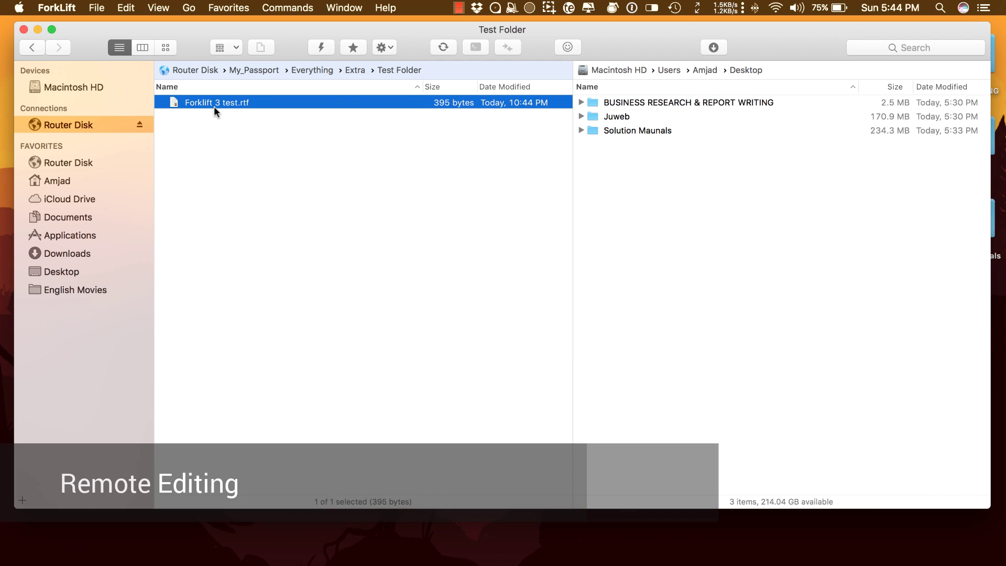
pyautogui.doubleClick(213, 105)
pyautogui.click(314, 77)
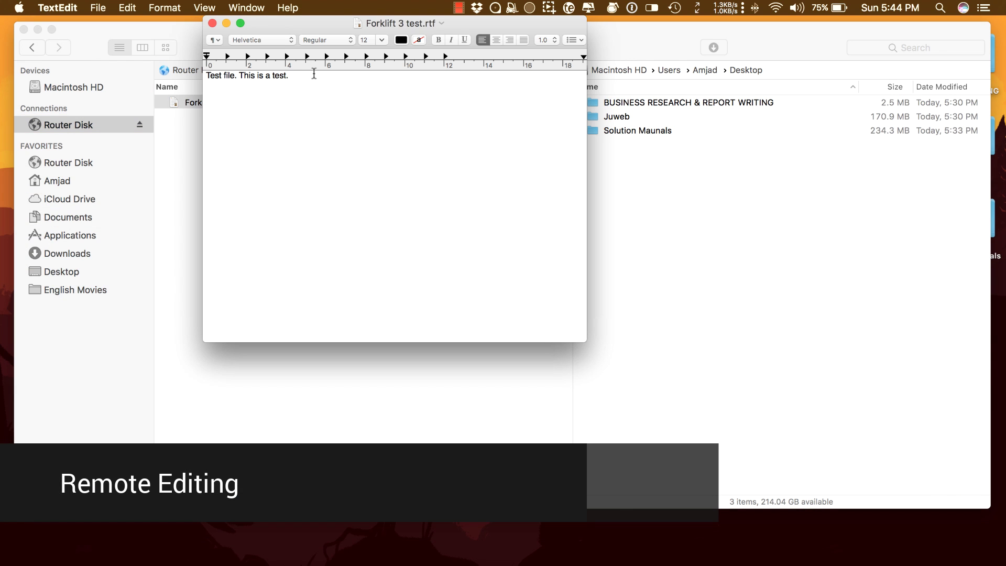
# Add a second line reading 'Forklift 3 is awesome!!' to the document.
pyautogui.press('Return')
pyautogui.write('Forklift 2')
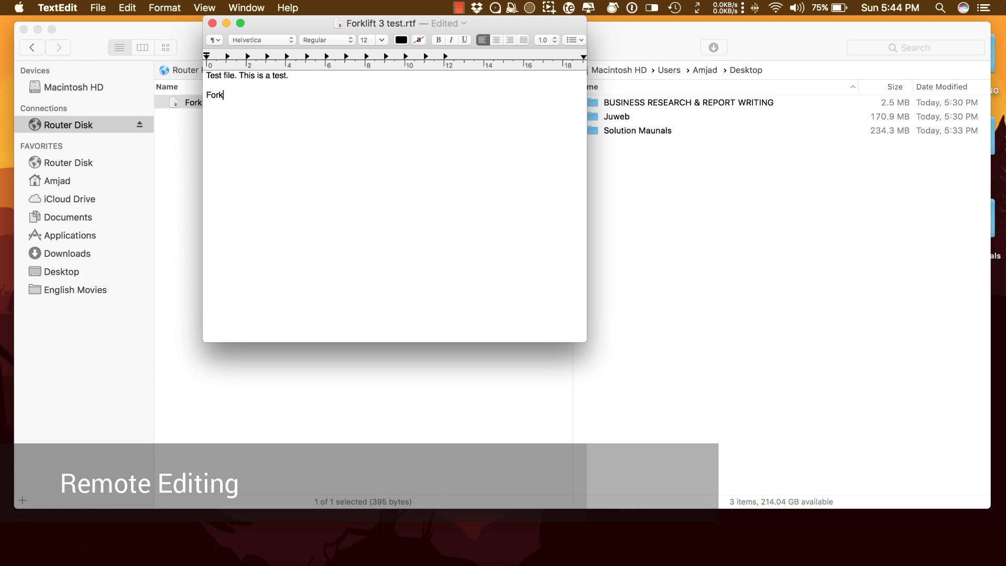
pyautogui.press('BackSpace')
pyautogui.press('BackSpace')
pyautogui.press('BackSpace')
pyautogui.press('BackSpace')
pyautogui.press('BackSpace')
pyautogui.press('BackSpace')
pyautogui.press('BackSpace')
pyautogui.write('or')
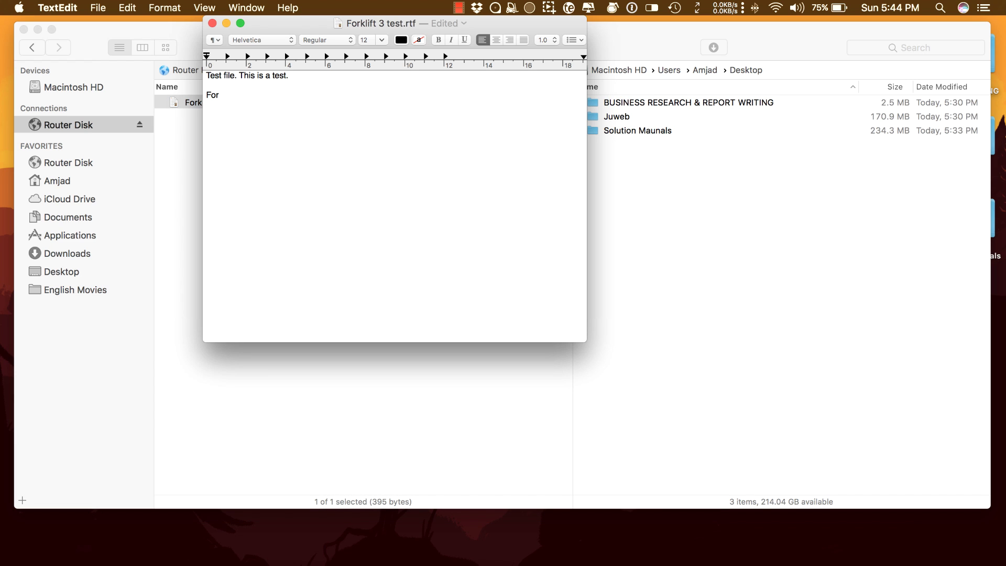
pyautogui.write('klift 3 is awesome!!')
# Save and close the edited document, then bring up the Key Binding Set choices.
pyautogui.press('super+s')
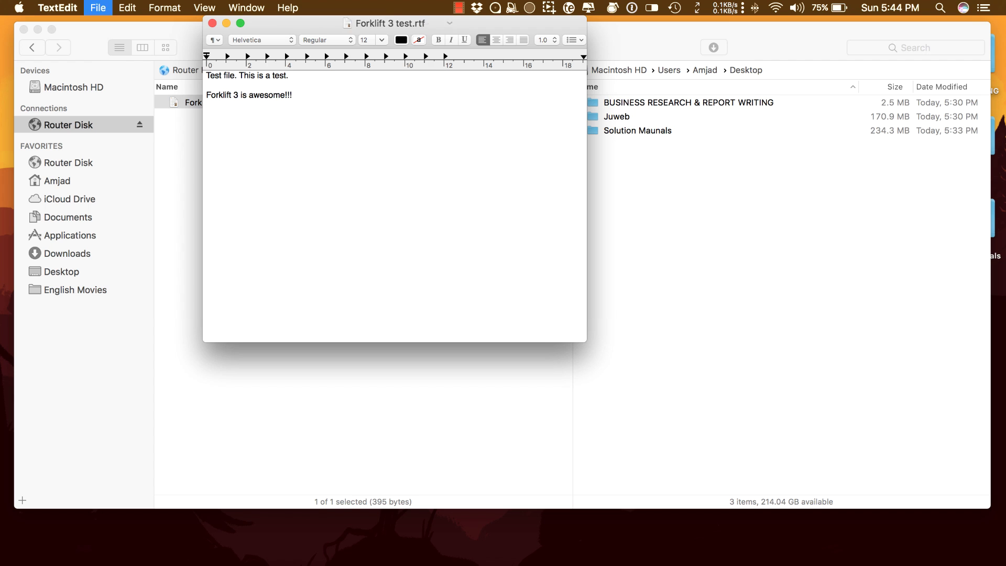
pyautogui.press('super+w')
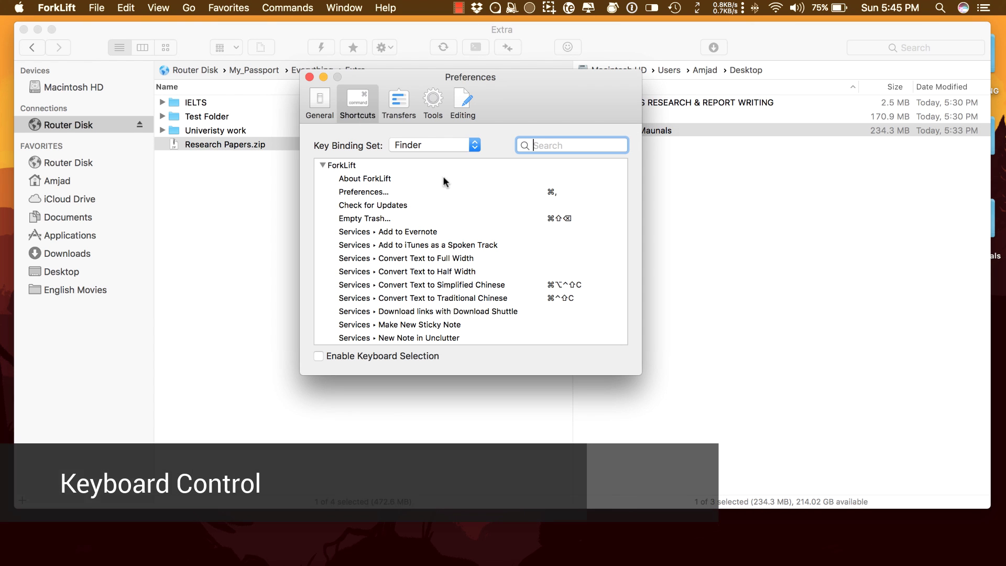
pyautogui.click(459, 145)
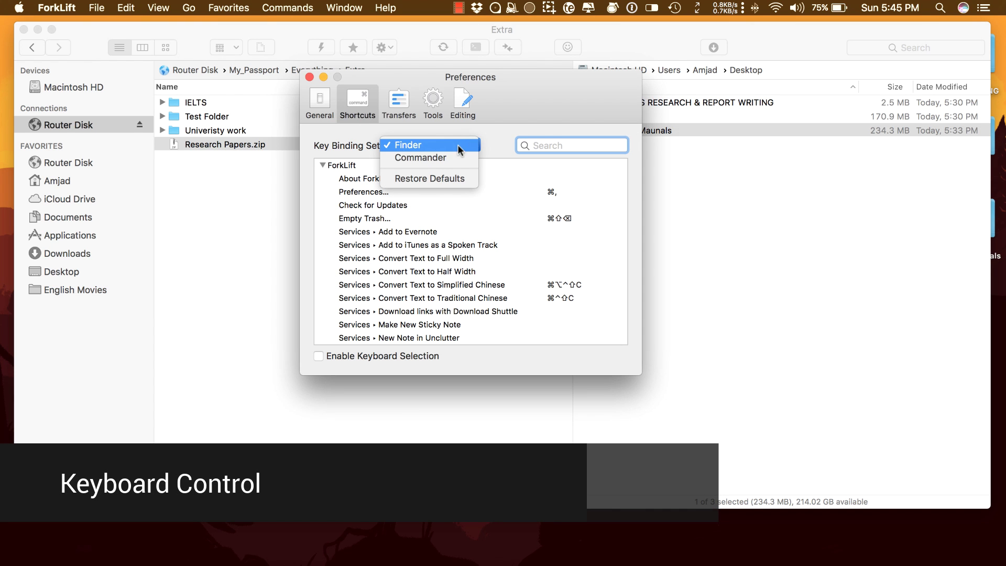
# Keep the Finder key binding set, then scroll down and highlight the supported languages list.
pyautogui.click(486, 139)
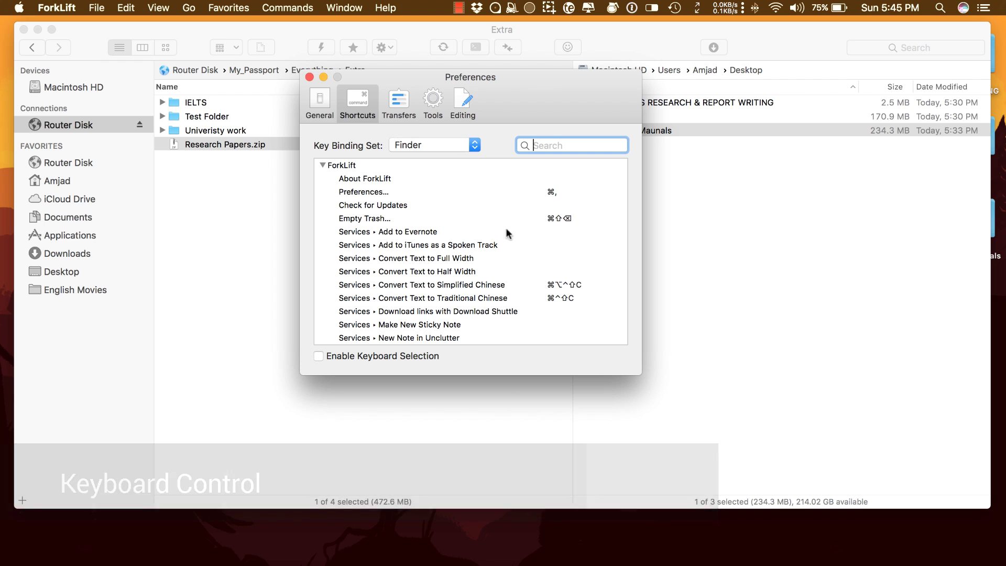
pyautogui.scroll(-10, 510, 253)
pyautogui.scroll(-15, 511, 254)
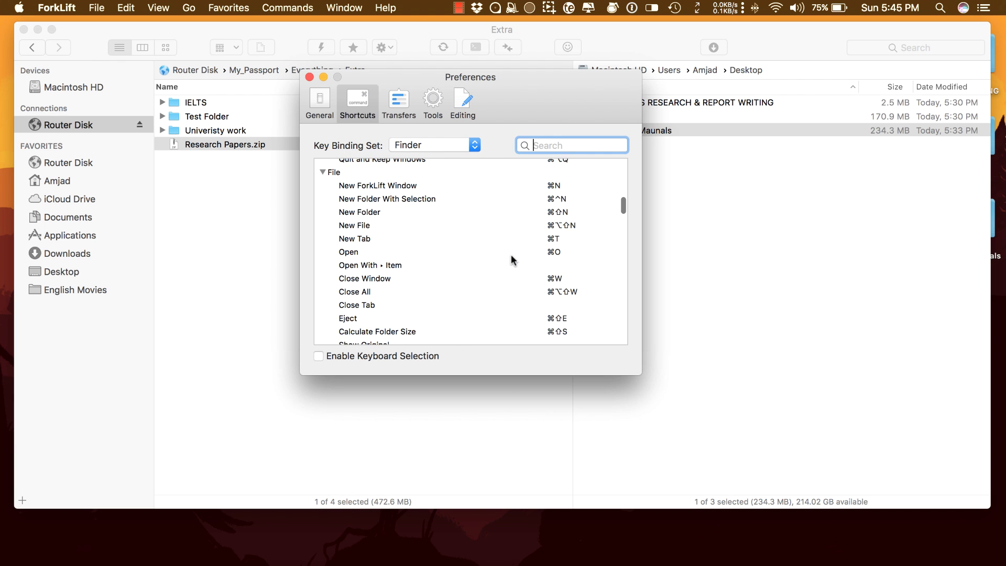
pyautogui.scroll(-3, 511, 254)
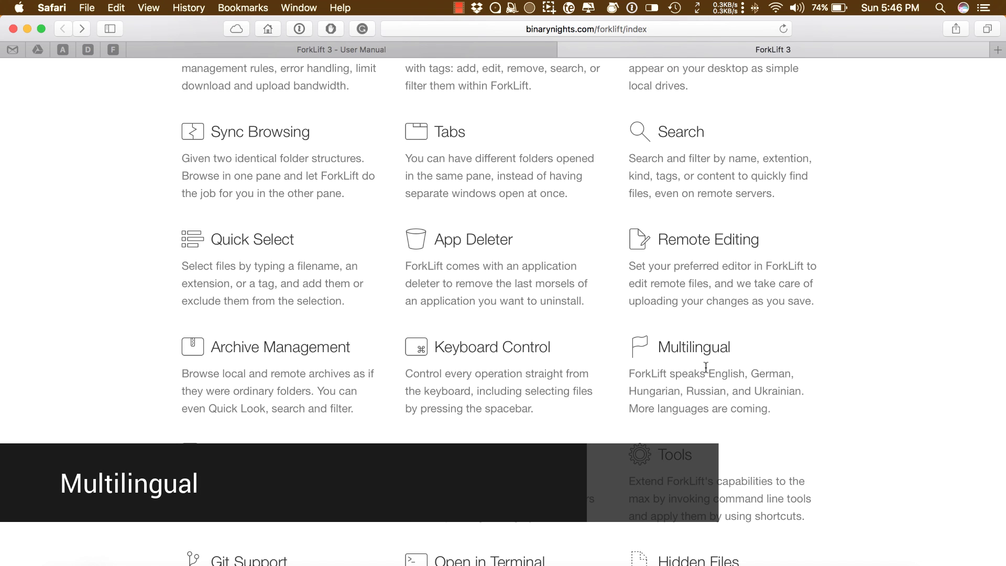
pyautogui.moveTo(708, 373); pyautogui.dragTo(802, 391)
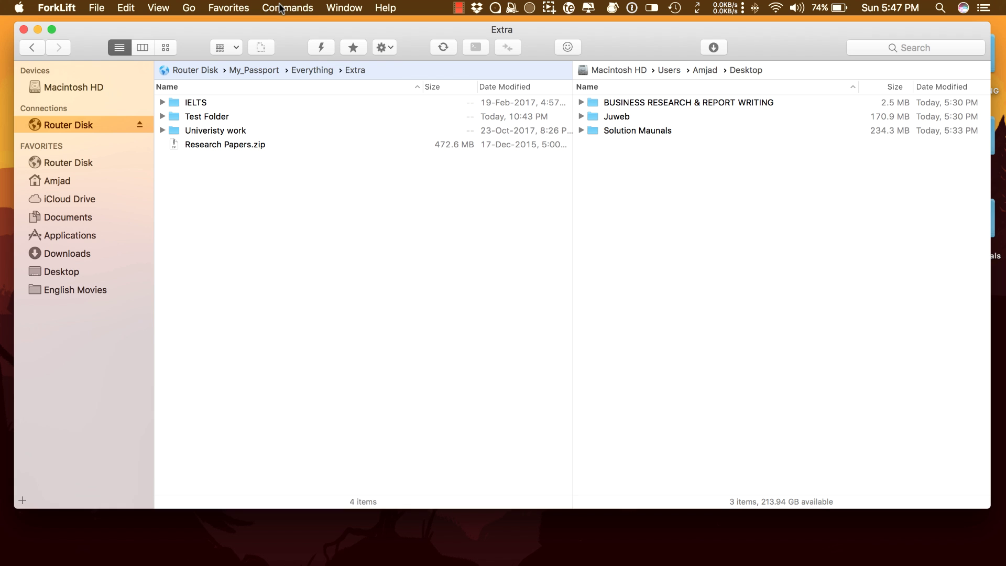
# Save the current layout as the 'University Work' workspace, then open a Terminal at Desktop.
pyautogui.click(279, 6)
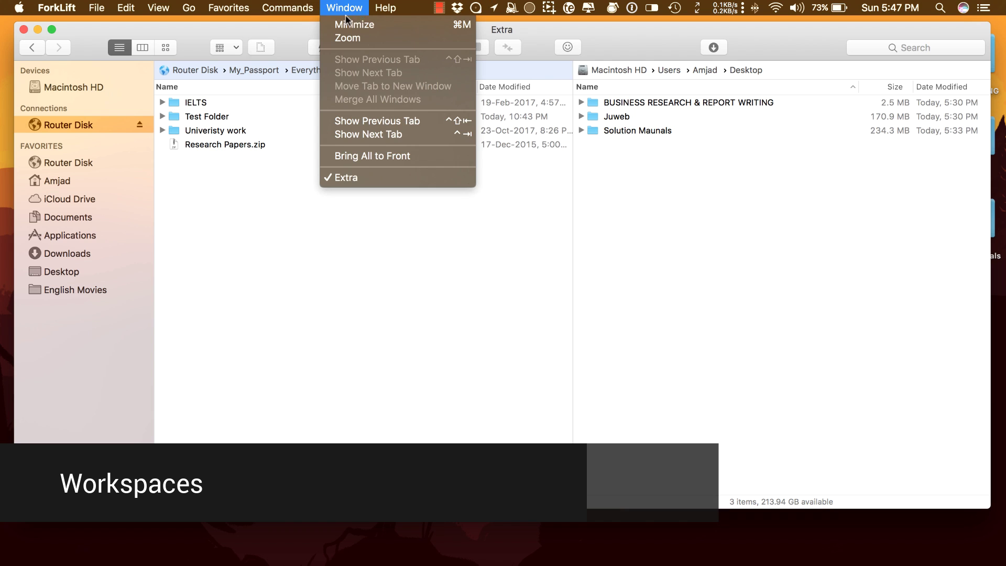
pyautogui.moveTo(229, 7)
pyautogui.click(253, 37)
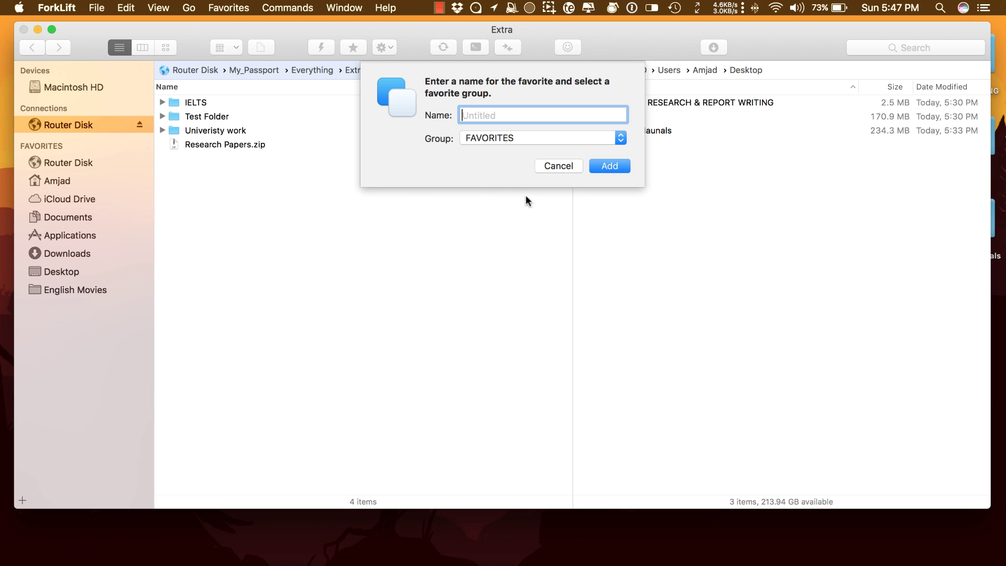
pyautogui.write('University Work')
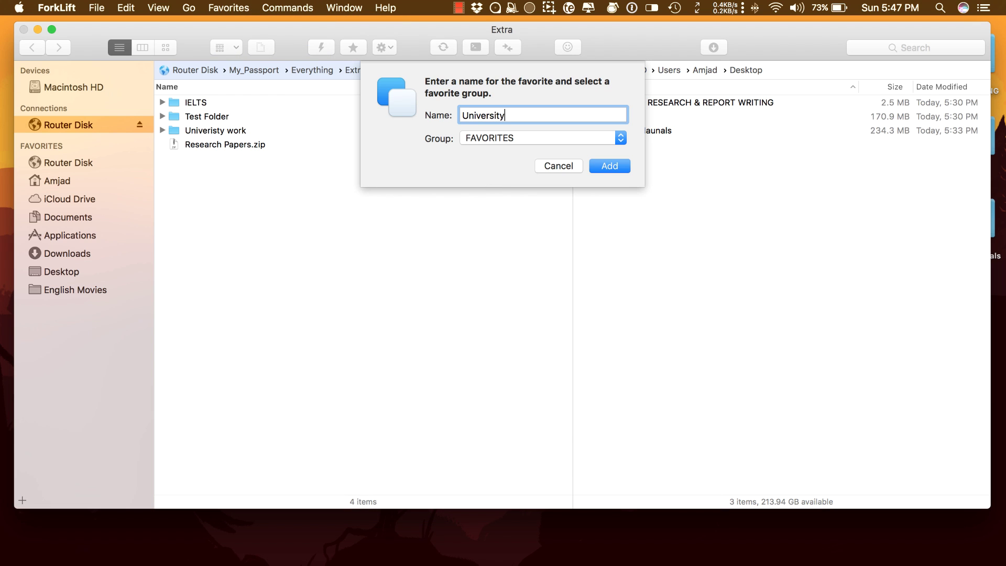
pyautogui.click(609, 166)
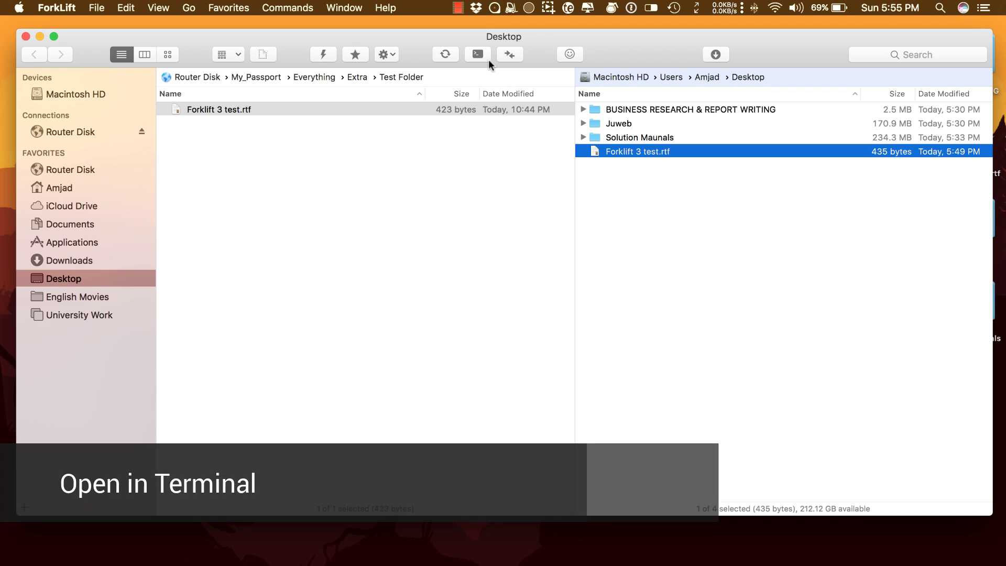
pyautogui.click(485, 54)
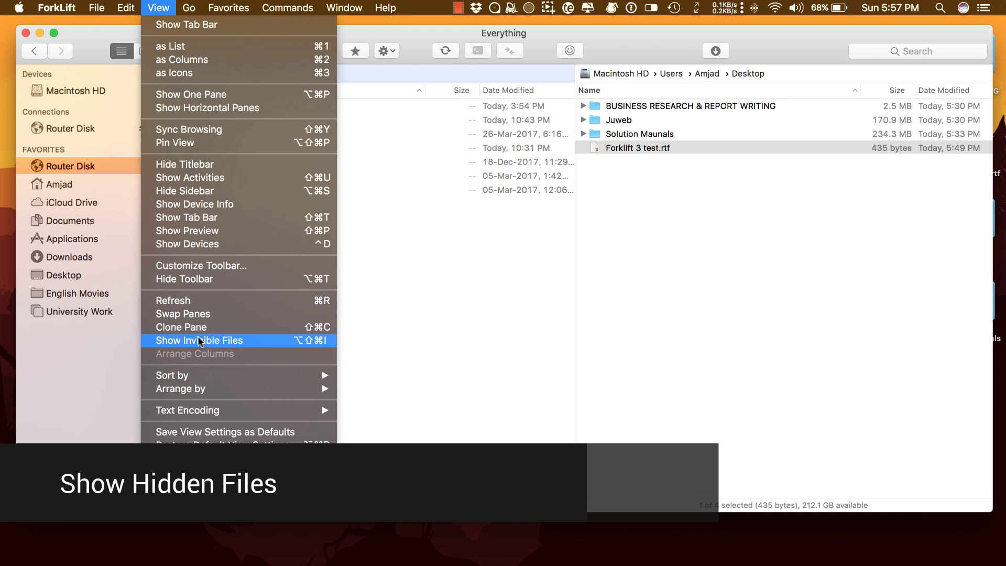
# Show then re-hide invisible files, and share Forklift 3 test.rtf via Mail.
pyautogui.click(199, 338)
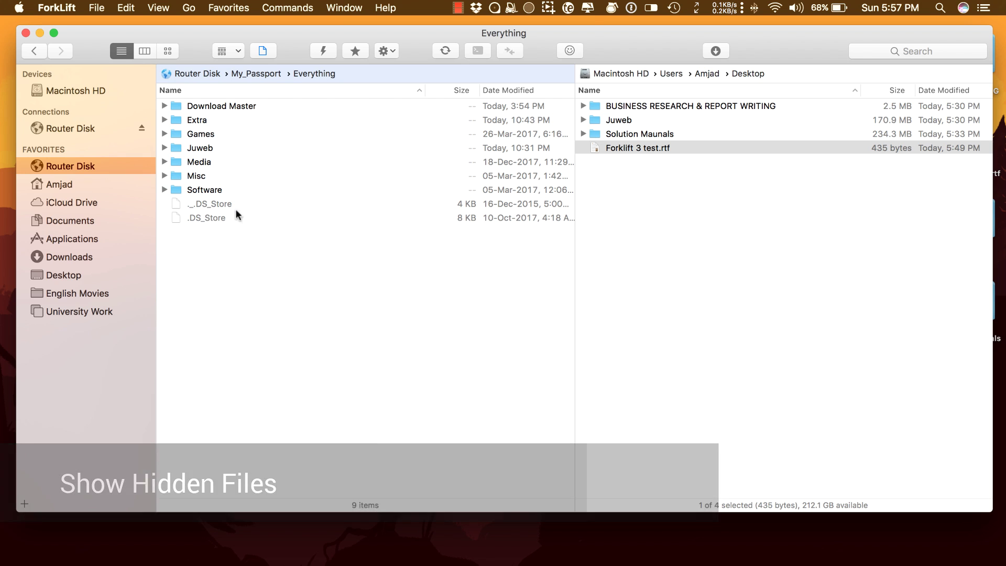
pyautogui.click(168, 5)
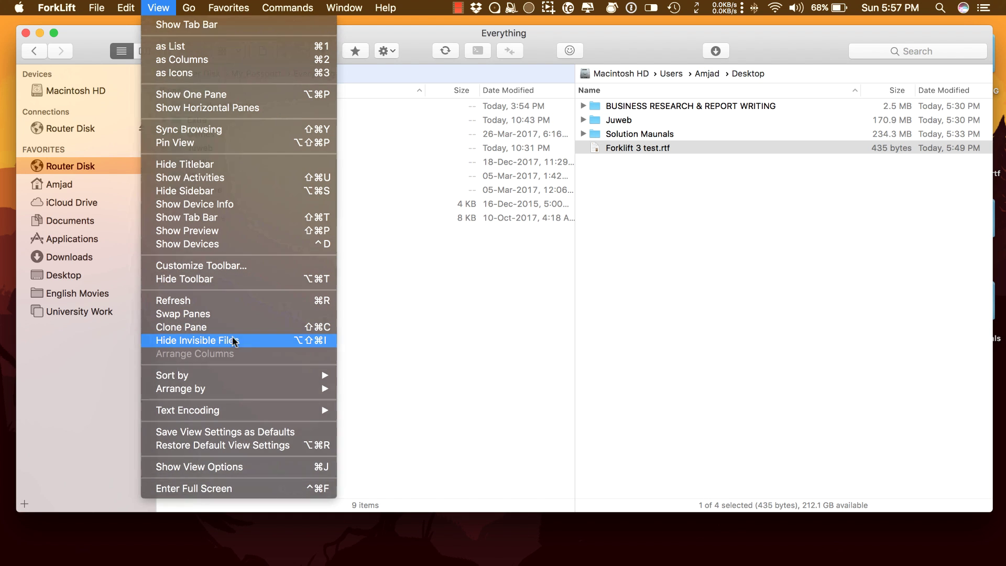
pyautogui.click(216, 338)
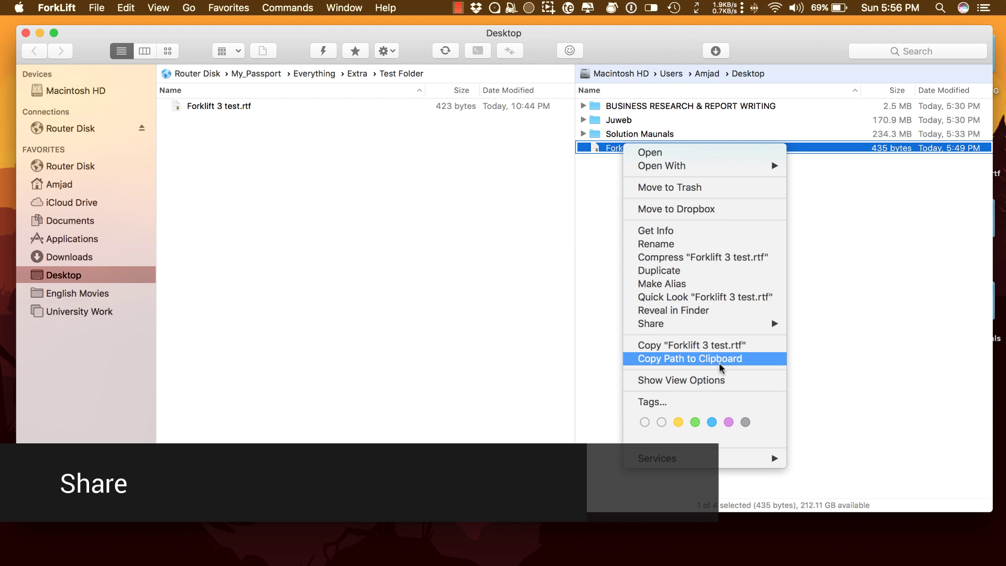
pyautogui.moveTo(725, 324)
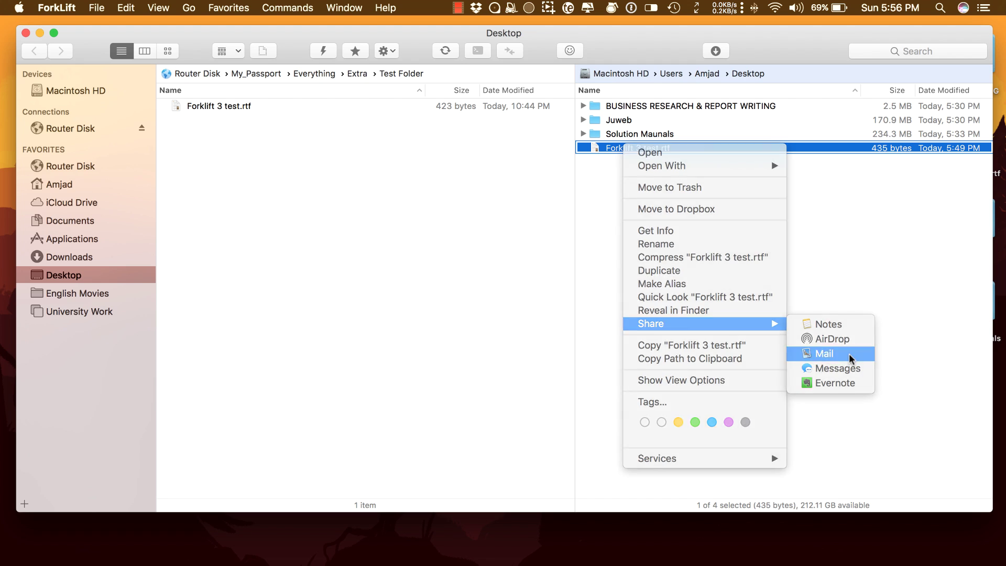
pyautogui.click(850, 356)
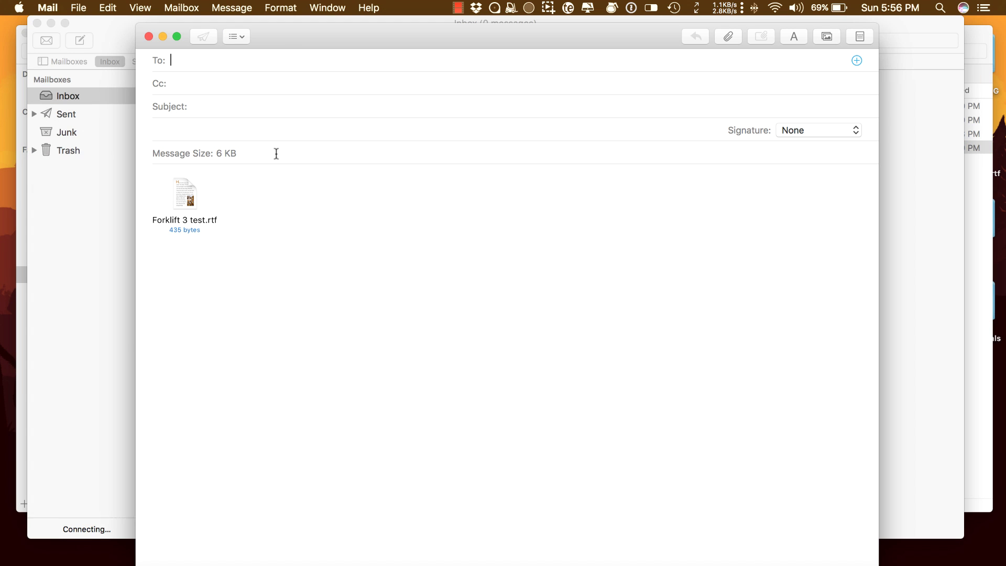